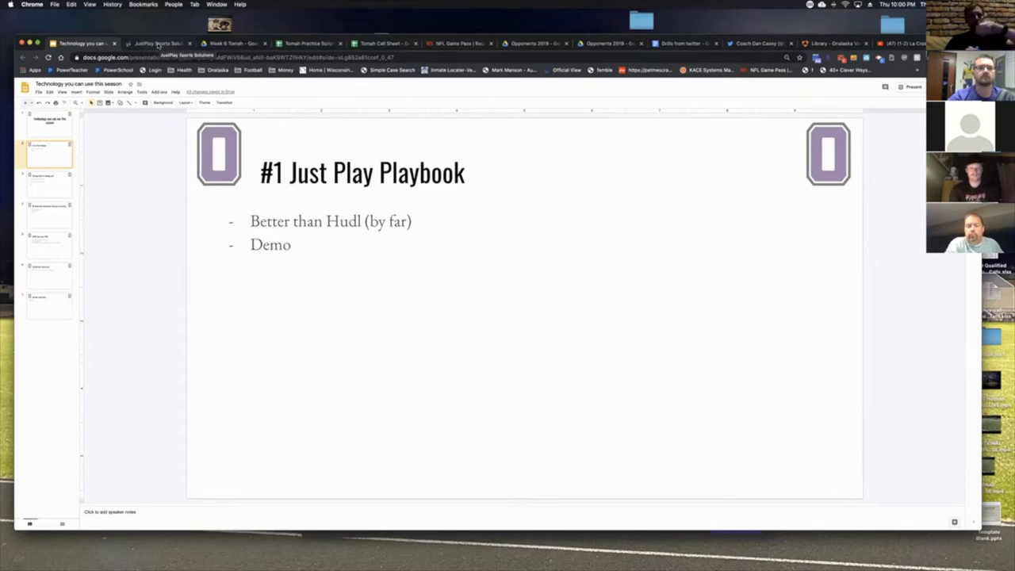
- Switch from the Slides deck to the JustPlay offense master playbook tab
click(159, 43)
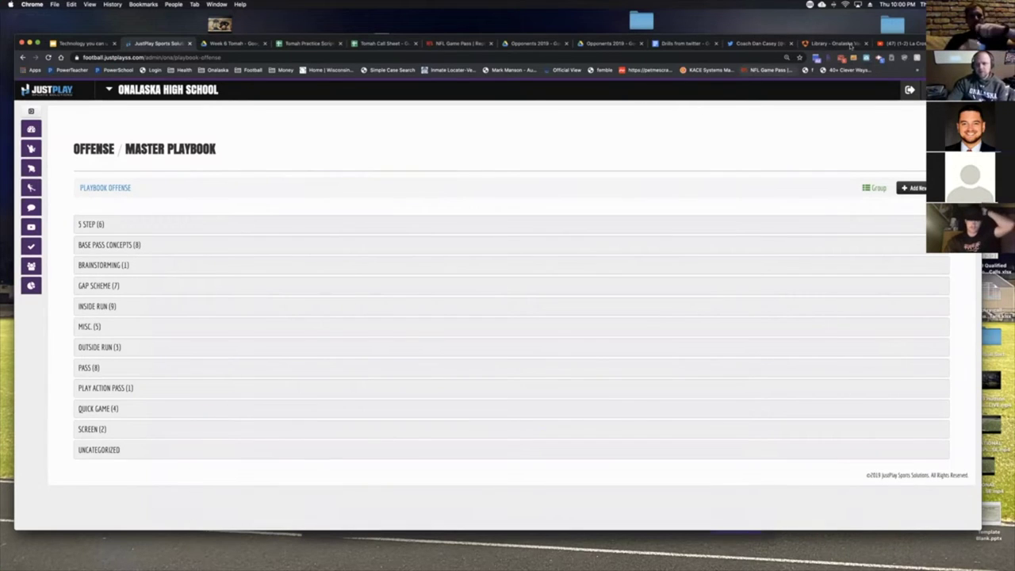
- Add and save an offense play called 'Demo' with the TRIPS formation, then maximize Chrome
drag(851, 46, 813, 46)
click(879, 184)
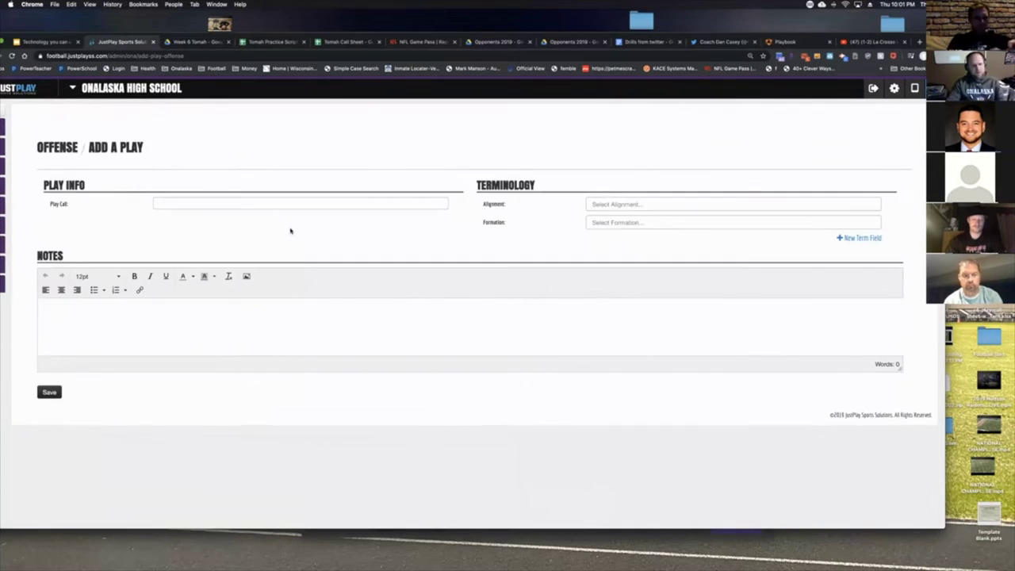
click(275, 202)
key(Down)
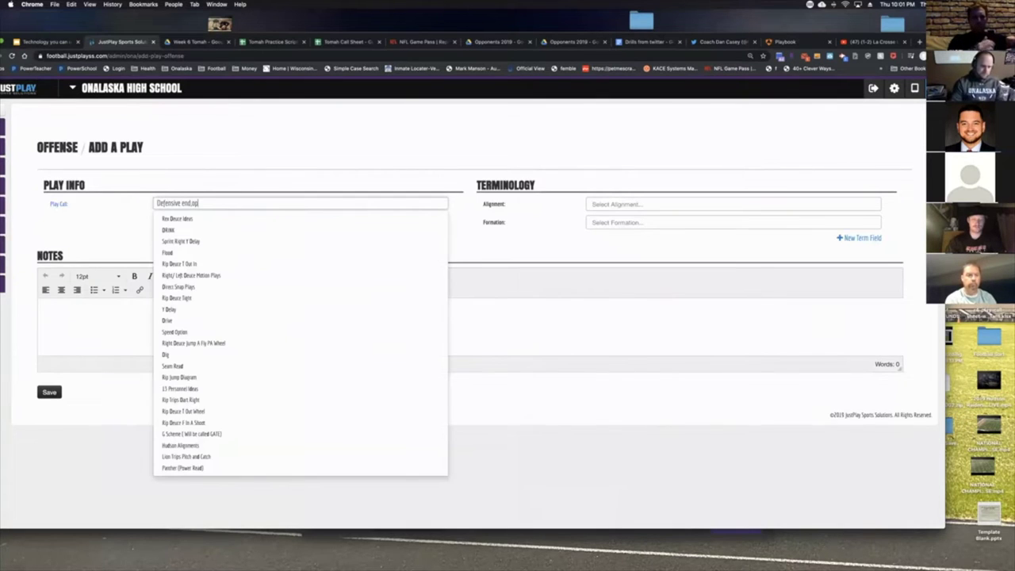
key(Return)
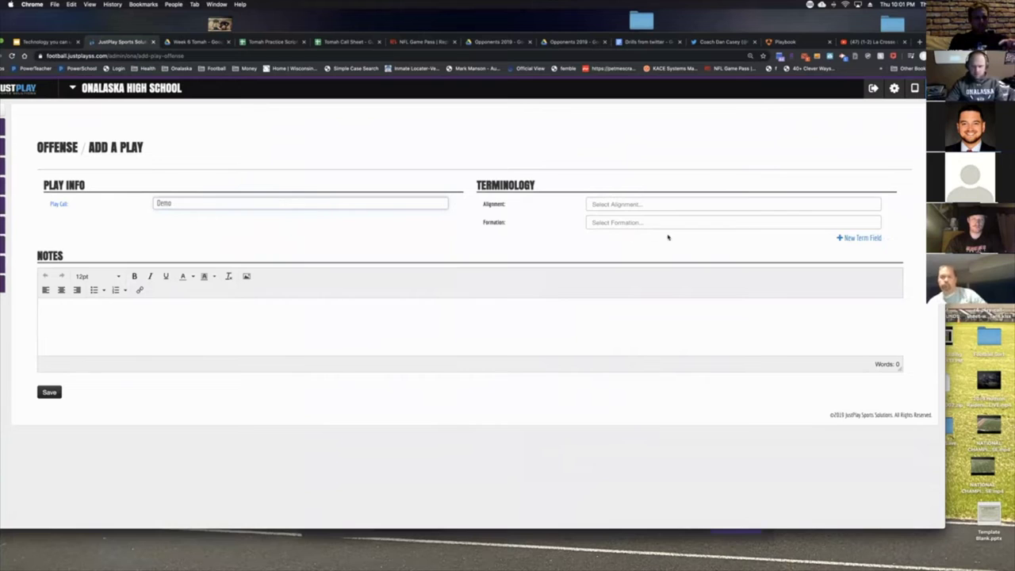
click(625, 223)
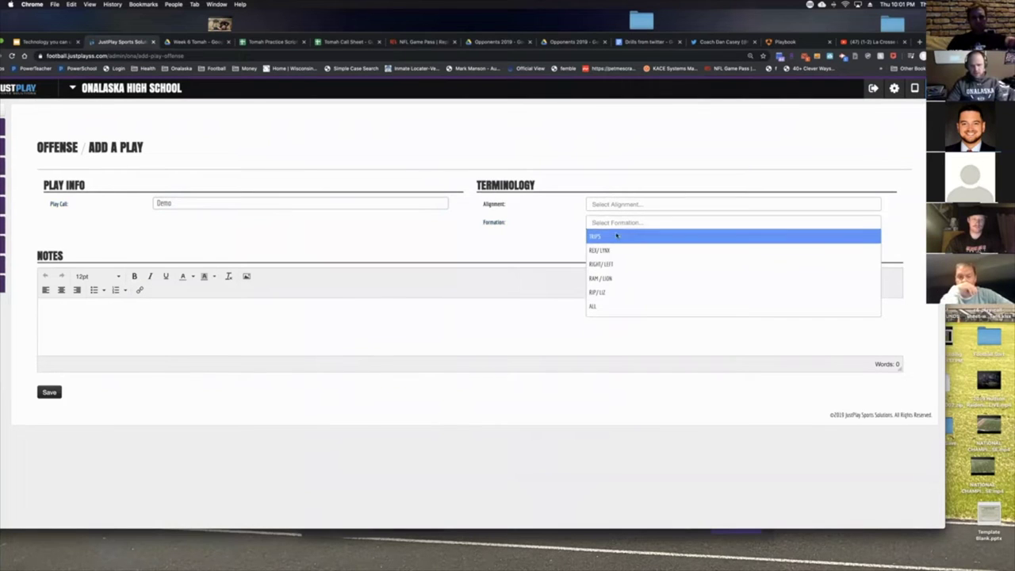
click(616, 236)
click(49, 392)
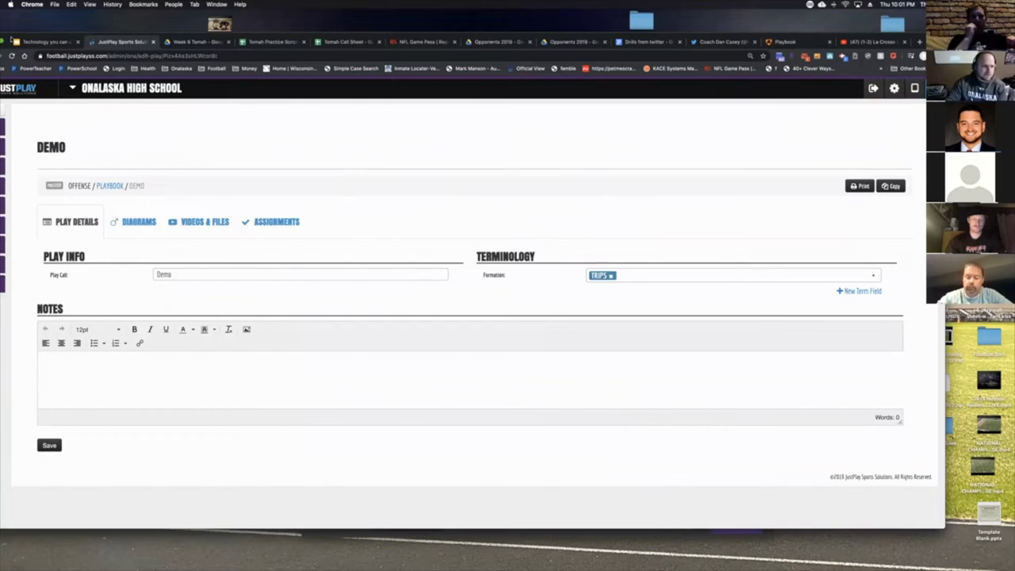
drag(5, 43, 28, 40)
click(29, 40)
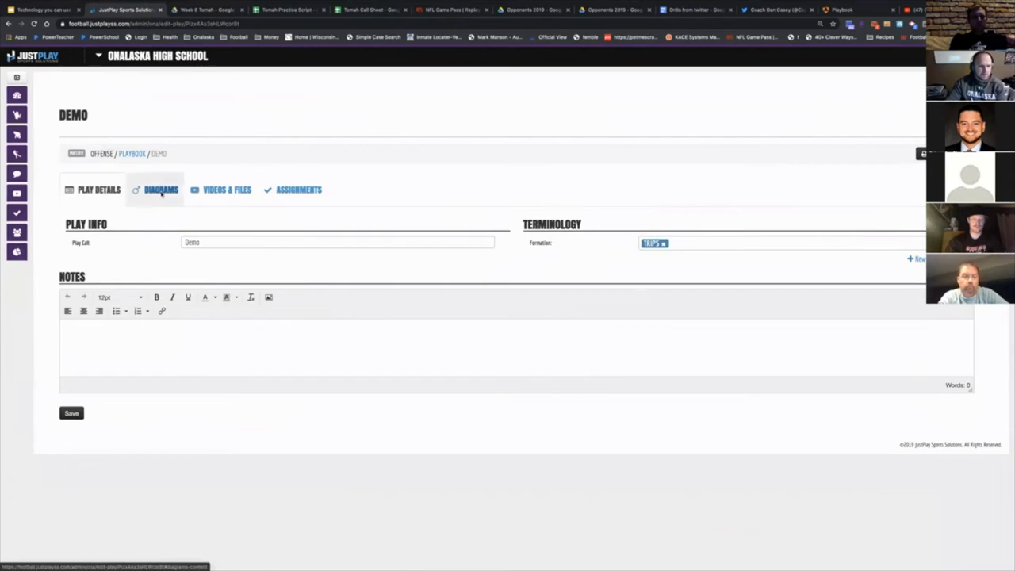
- Add a blank-canvas diagram to Demo and place the RIGHT formation from Team Favorites
click(162, 192)
click(77, 223)
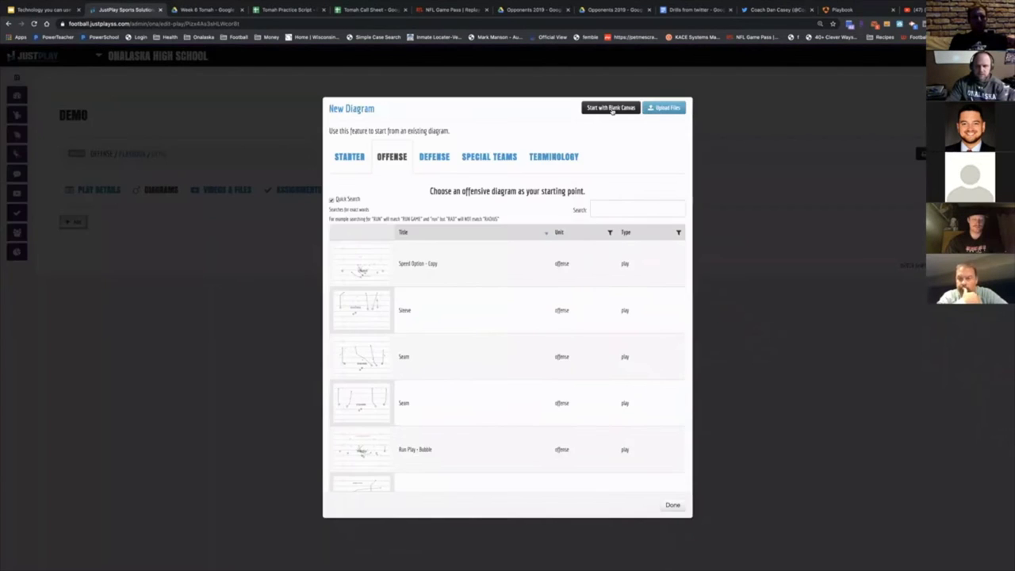
click(611, 105)
click(50, 116)
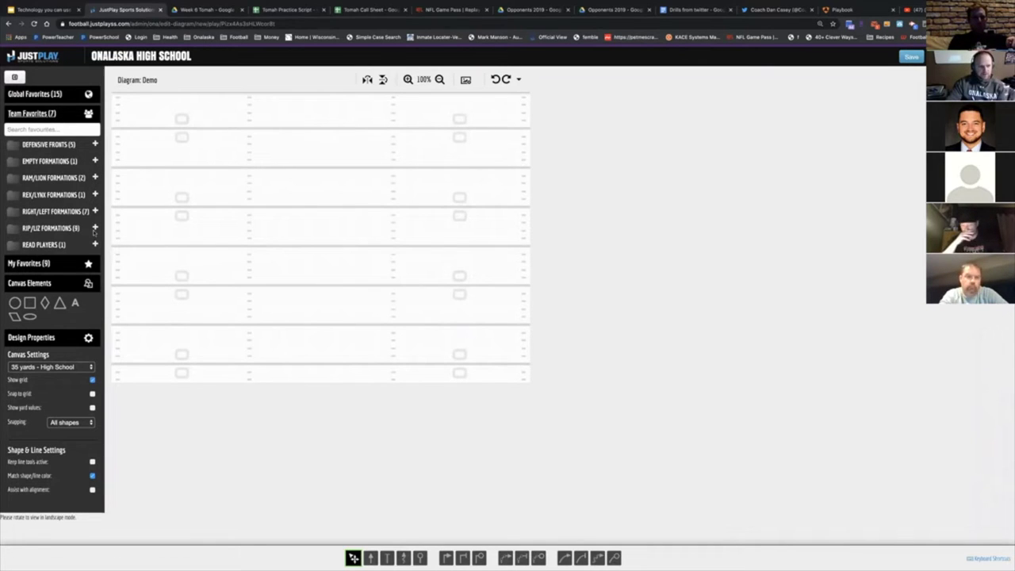
click(95, 211)
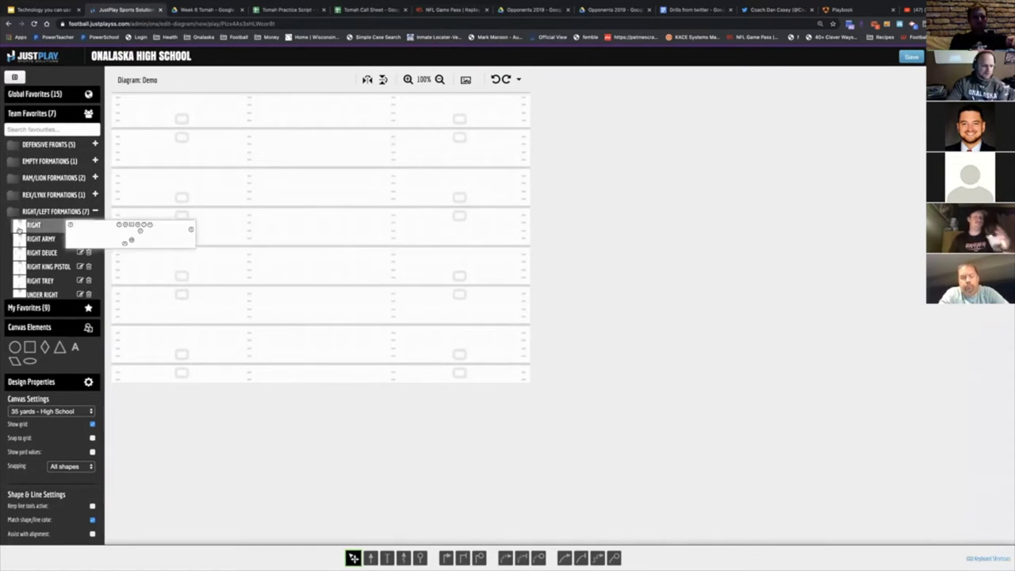
drag(33, 225, 330, 266)
click(283, 218)
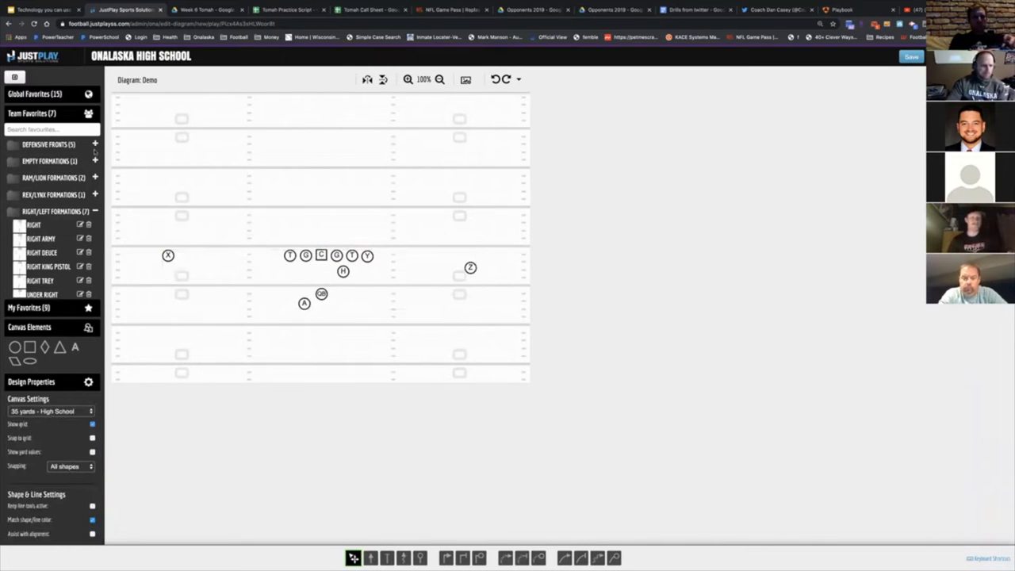
- Place the 3-4 front from DEFENSIVE FRONTS above the offense
click(94, 146)
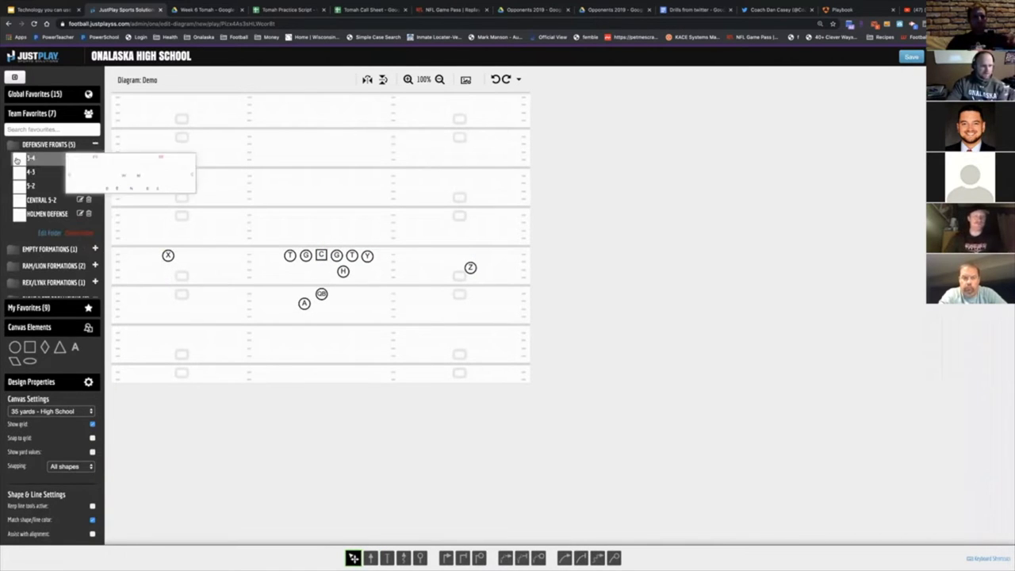
drag(161, 180, 320, 200)
click(253, 246)
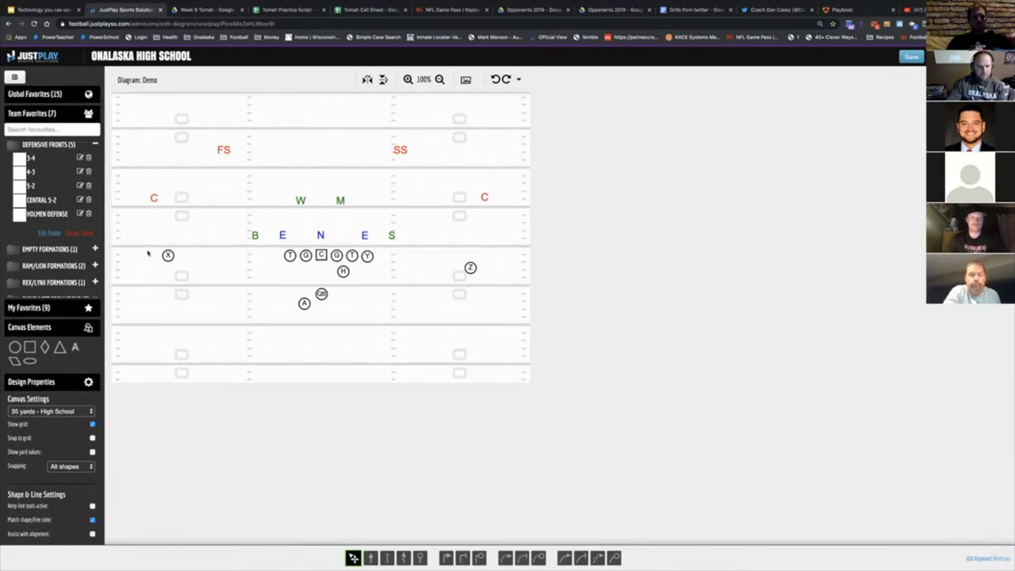
- Select the offensive formation and open Save Favorite, then cancel without saving
drag(148, 253, 500, 325)
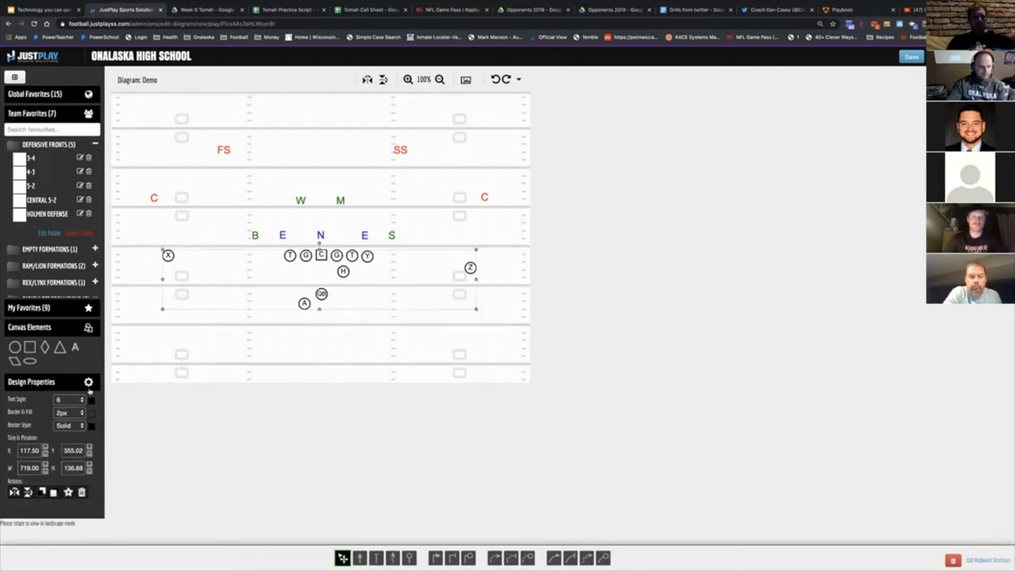
click(68, 492)
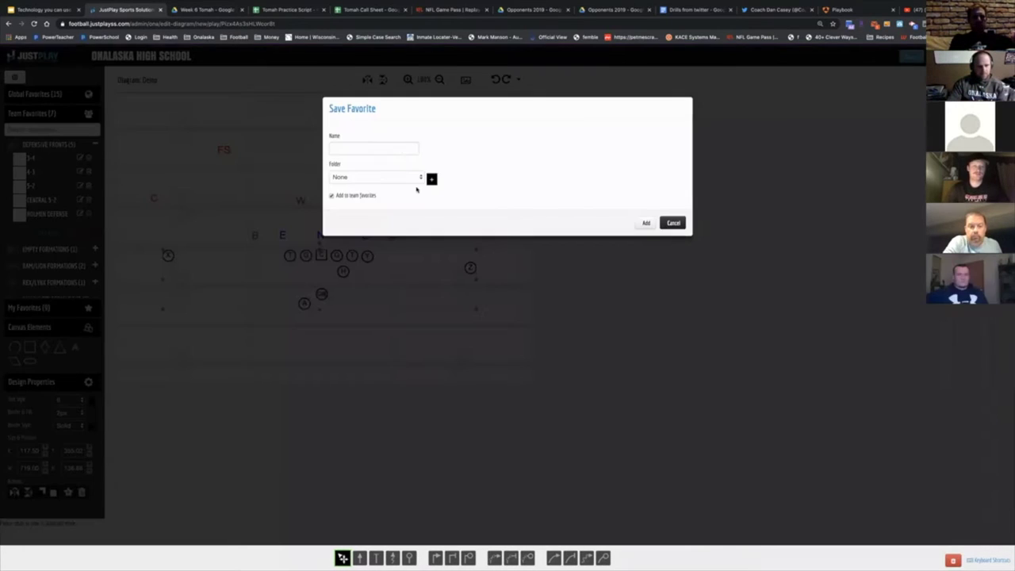
click(380, 177)
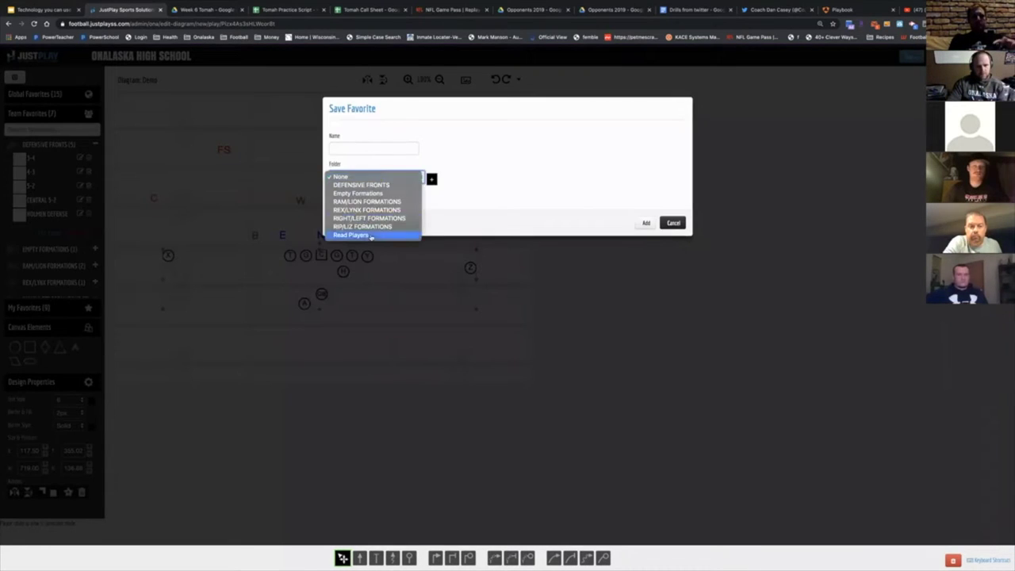
click(490, 152)
click(672, 223)
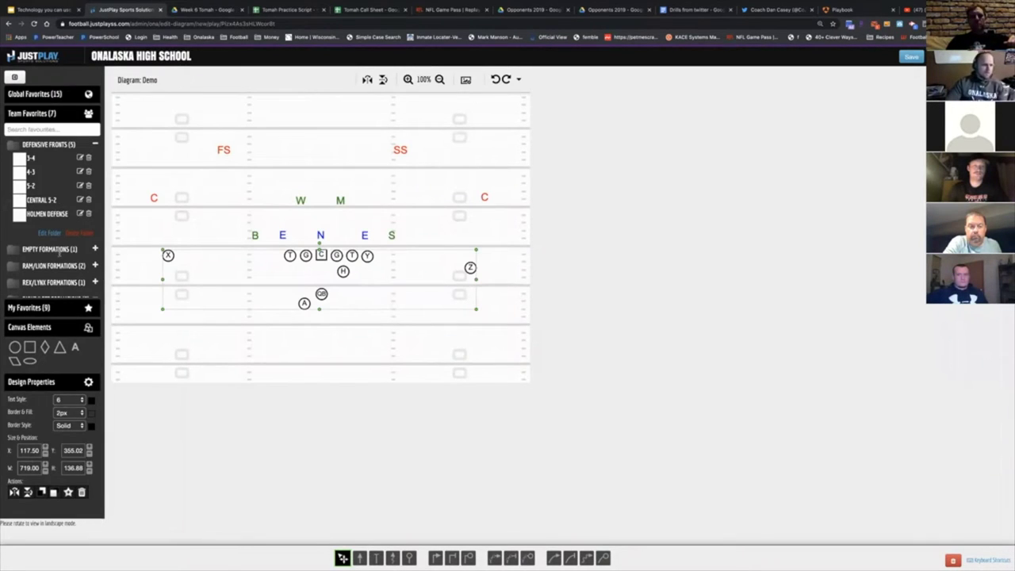
- Collapse RIGHT/LEFT FORMATIONS and place the 5 READ marker from READ PLAYERS beside S
scroll(57, 253, down, 3)
scroll(57, 252, up, 1)
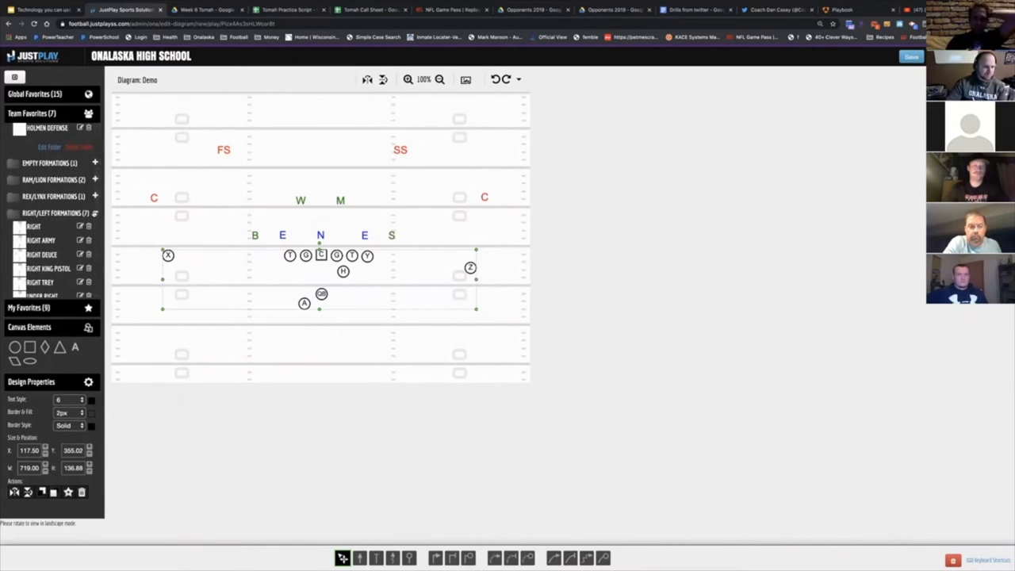
click(94, 213)
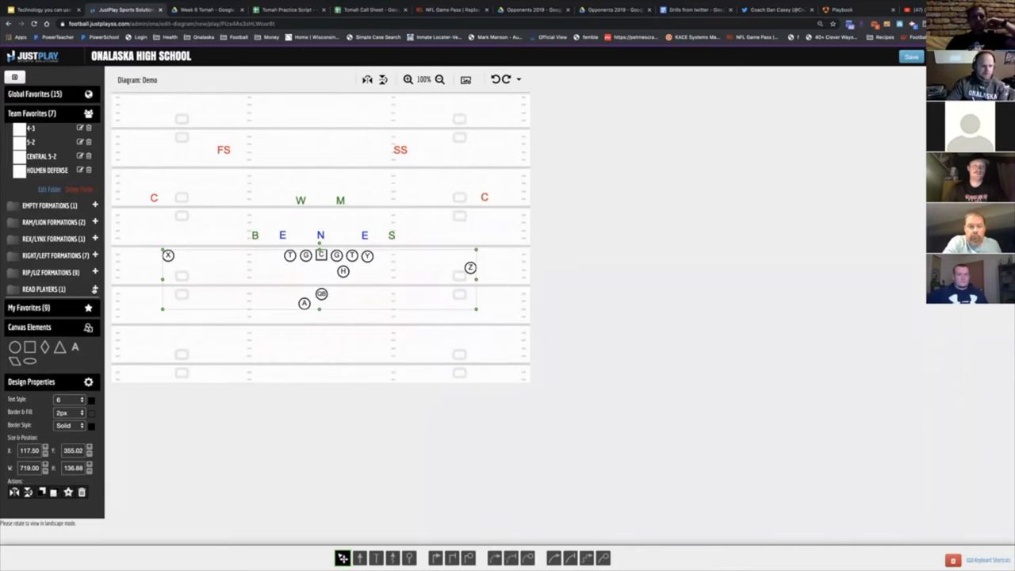
click(94, 289)
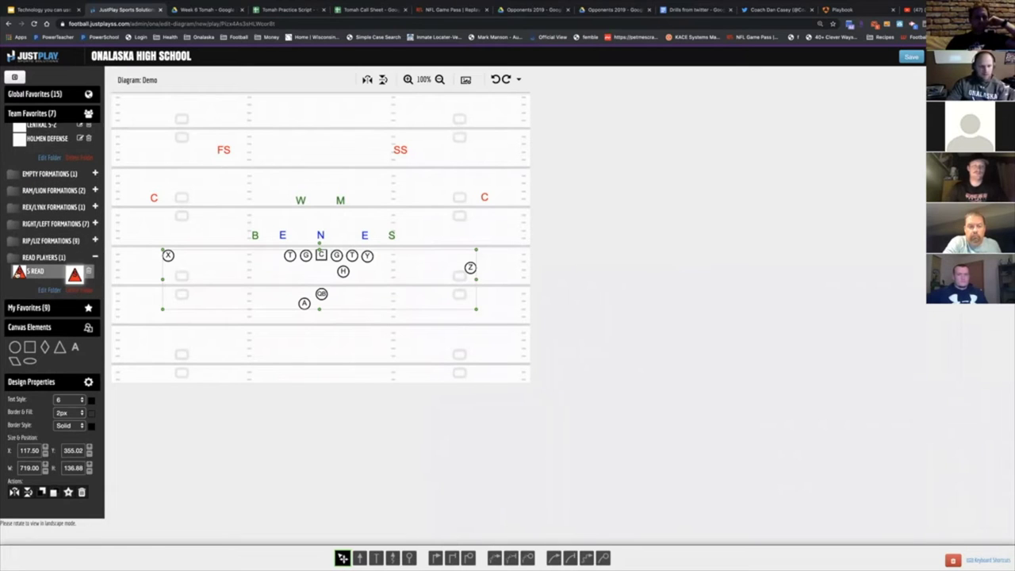
mouse_move(19, 271)
drag(20, 272, 418, 232)
- Delete the S defender, move the read marker into its spot, then delete the marker
click(391, 235)
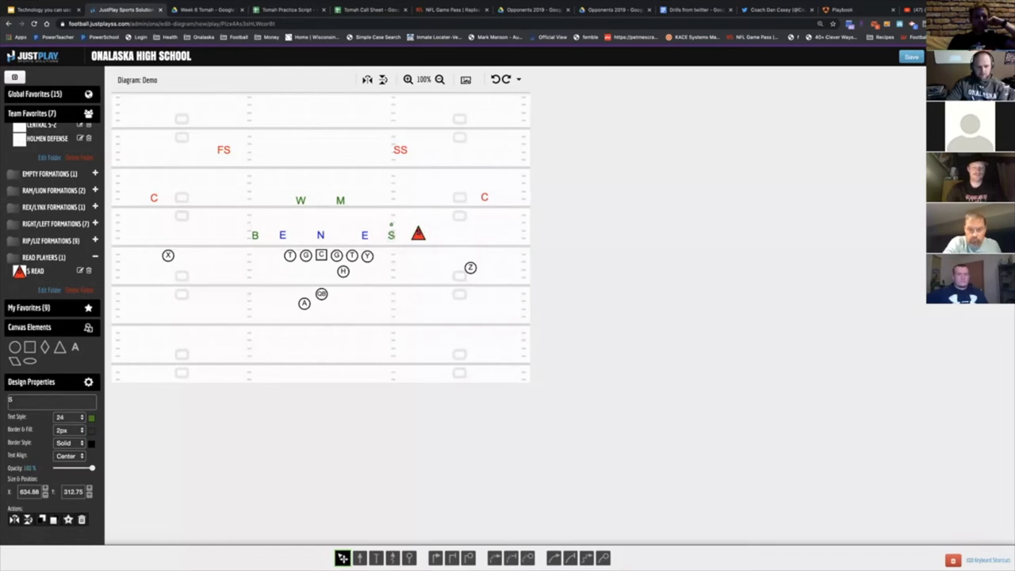
key(Delete)
drag(418, 233, 393, 236)
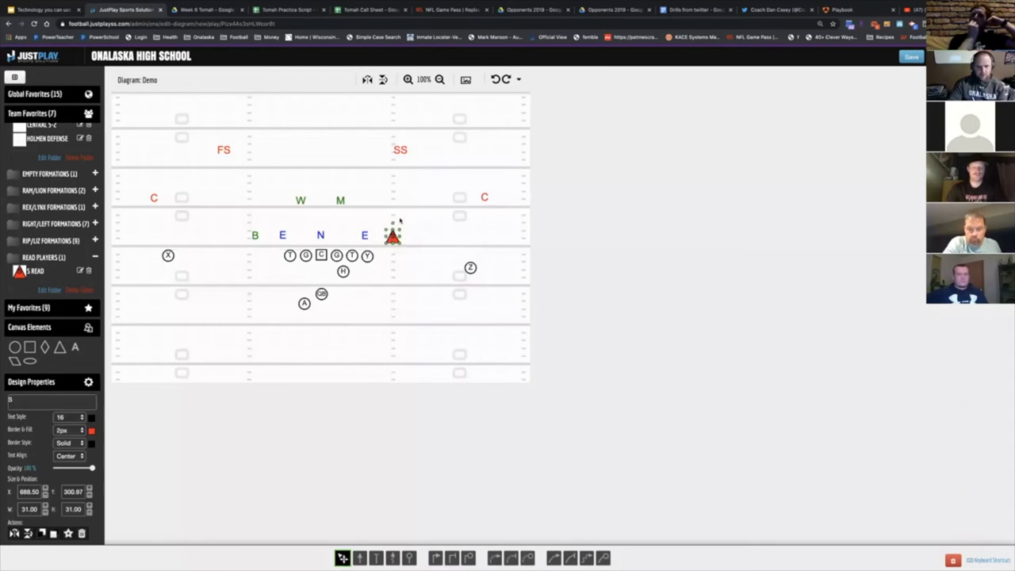
click(412, 223)
click(392, 236)
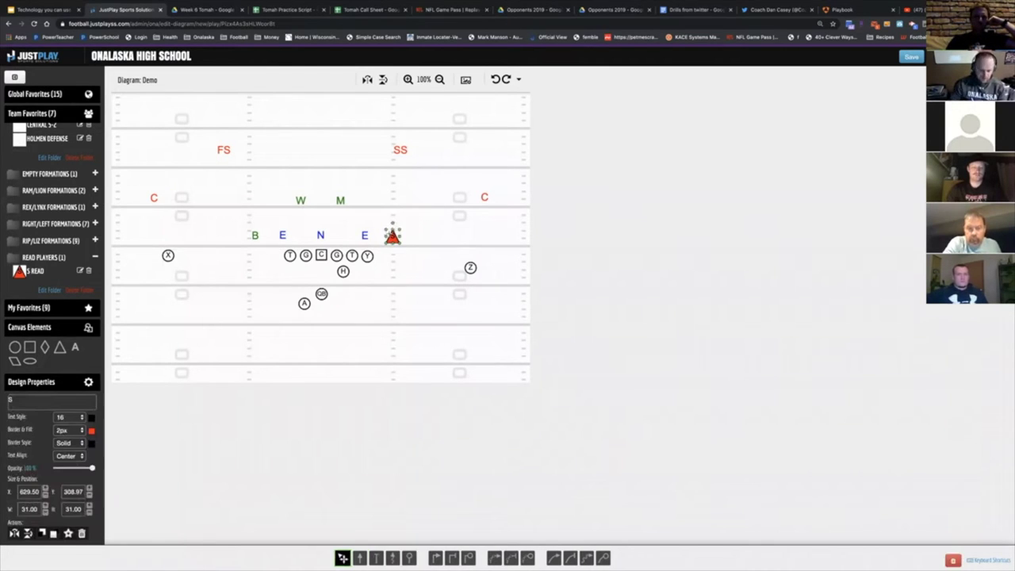
key(Delete)
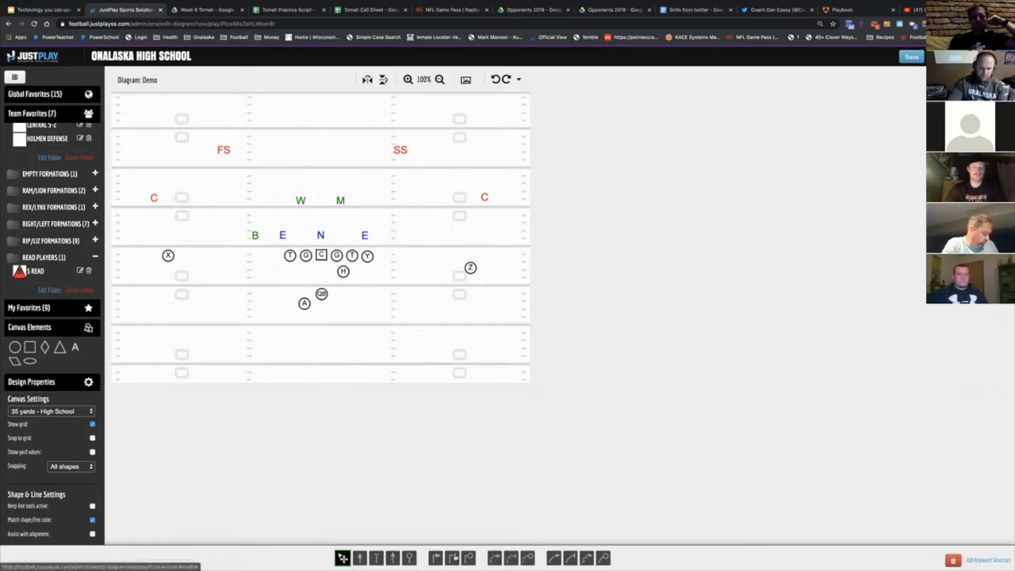
- Draw Z's route upfield angling inside, then exit the diagram editor without saving
click(493, 559)
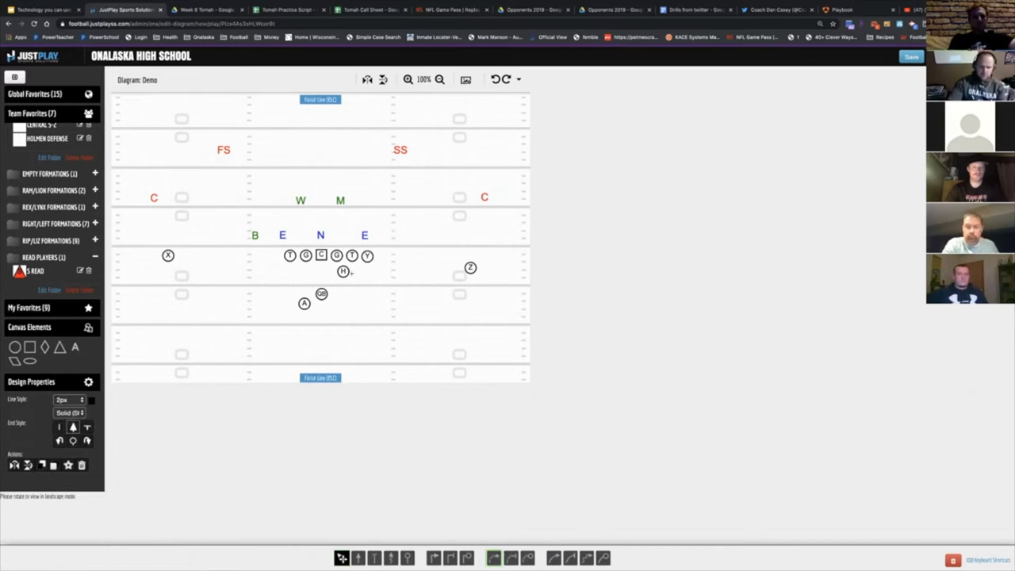
drag(470, 267, 472, 169)
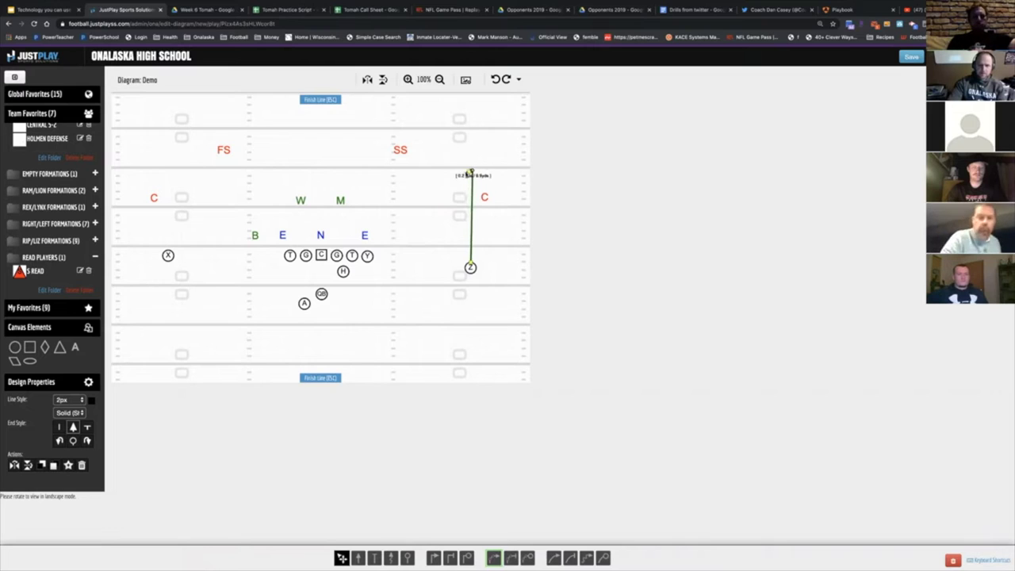
double_click(432, 119)
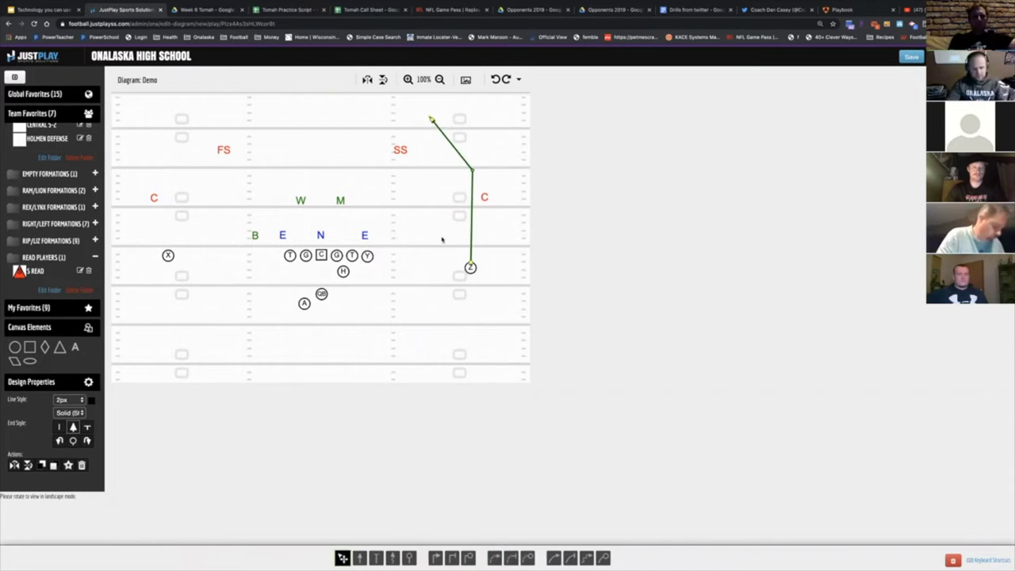
click(442, 338)
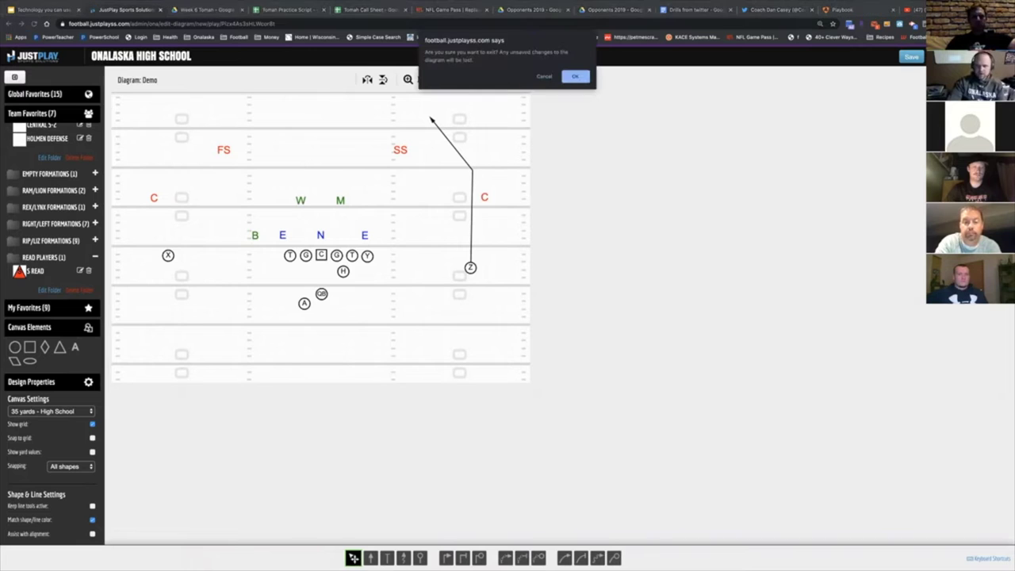
click(577, 77)
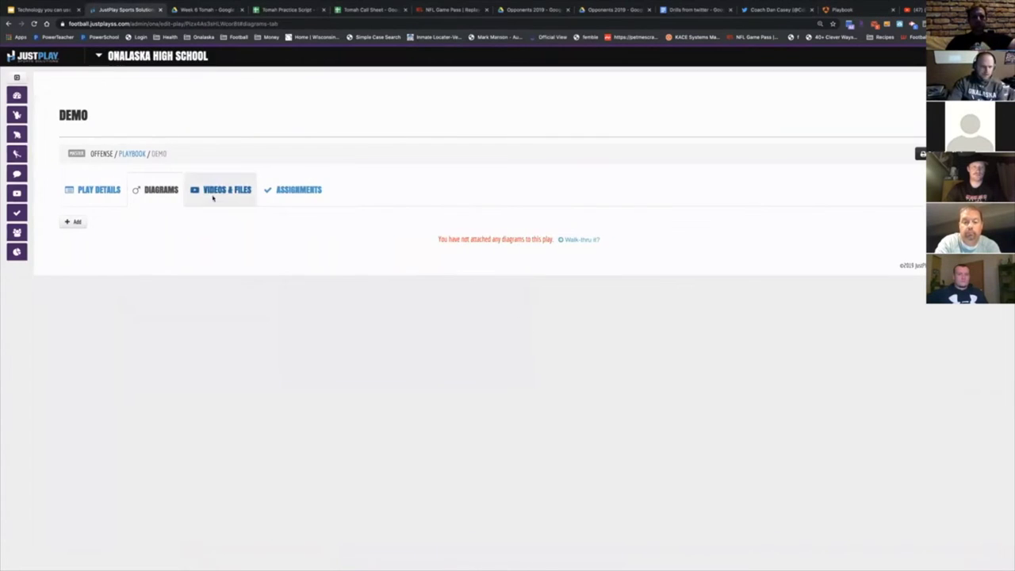
- Revisit the playbook and the Google Docs slide, then bring up the Week 6 Tomah Drive folder
click(132, 154)
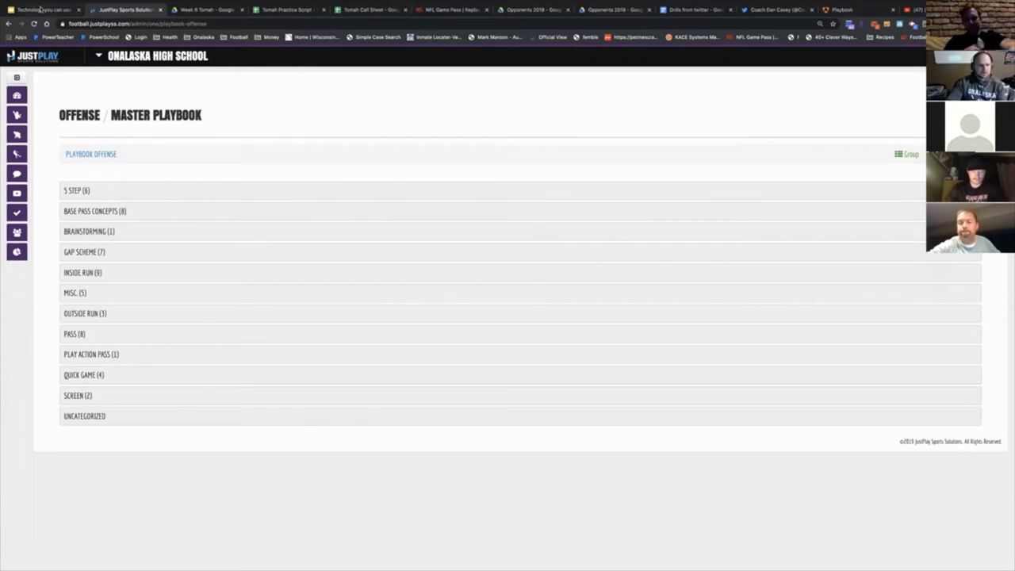
click(40, 8)
click(35, 143)
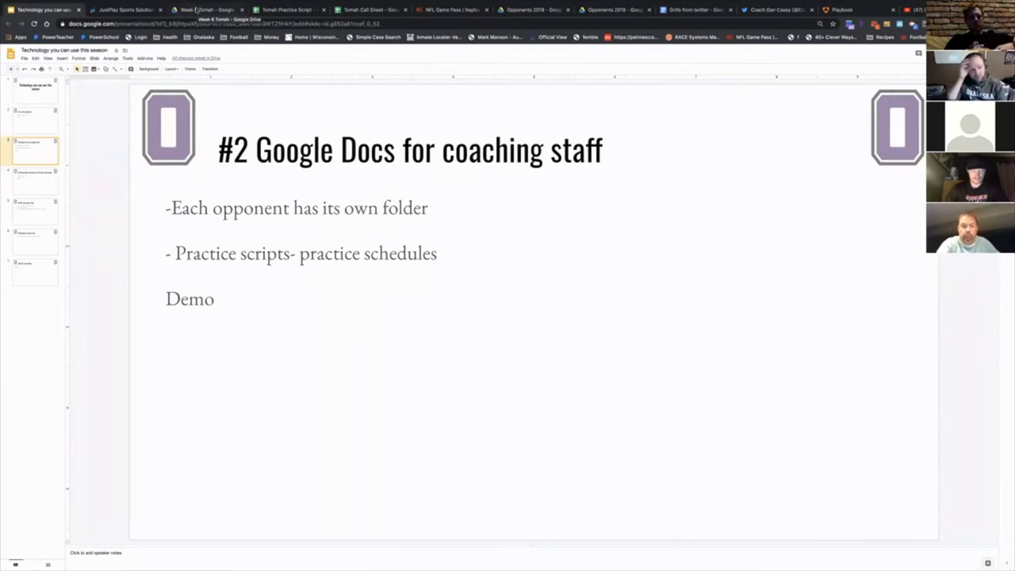
click(196, 9)
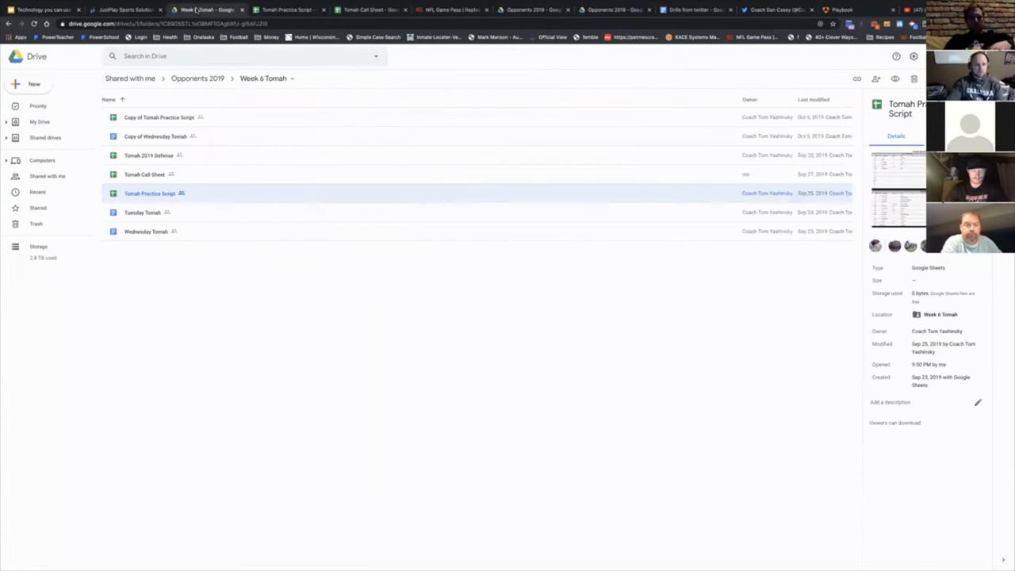
- Go up to Opponents 2019, open Week 4 Logan, then return to Opponents 2019
click(209, 82)
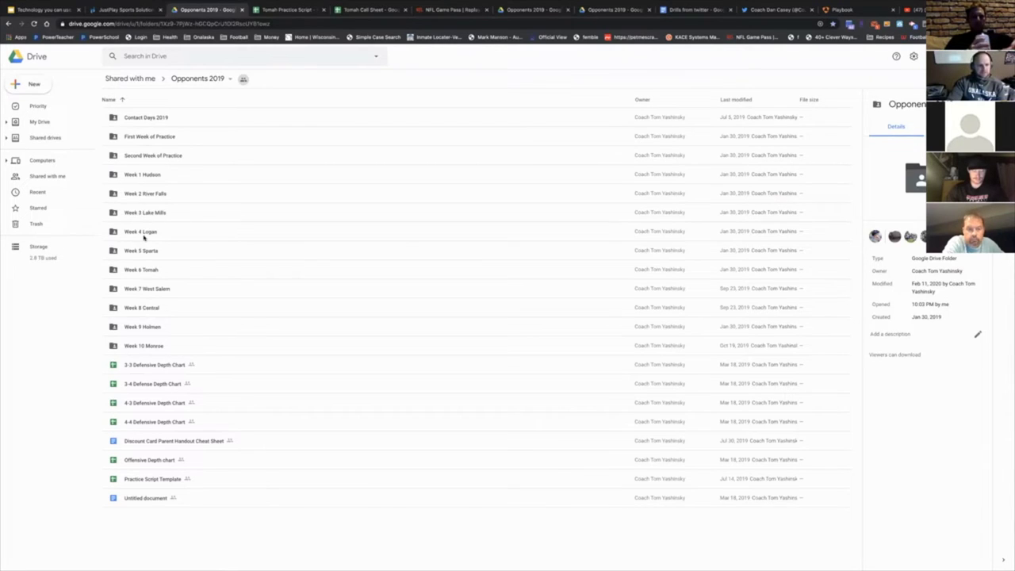
double_click(145, 234)
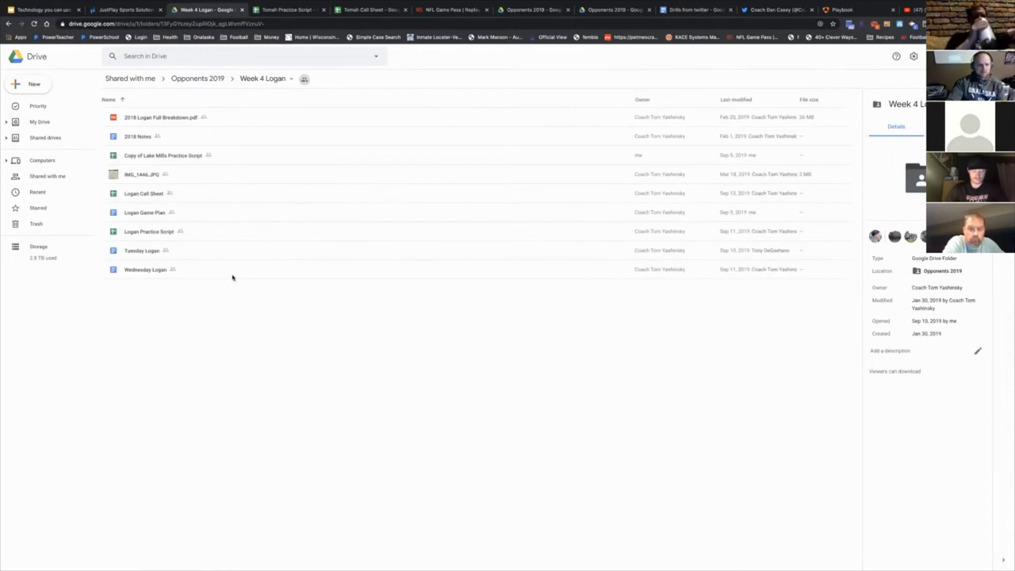
click(191, 80)
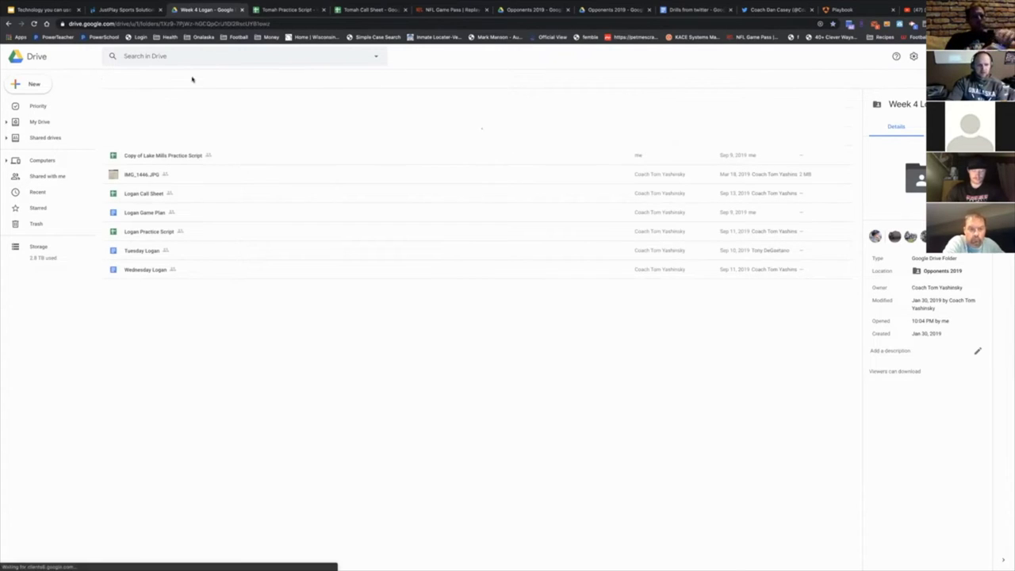
- Open the Week 9 Holmen folder, review the Holmen offensive depth chart, then close it
double_click(142, 327)
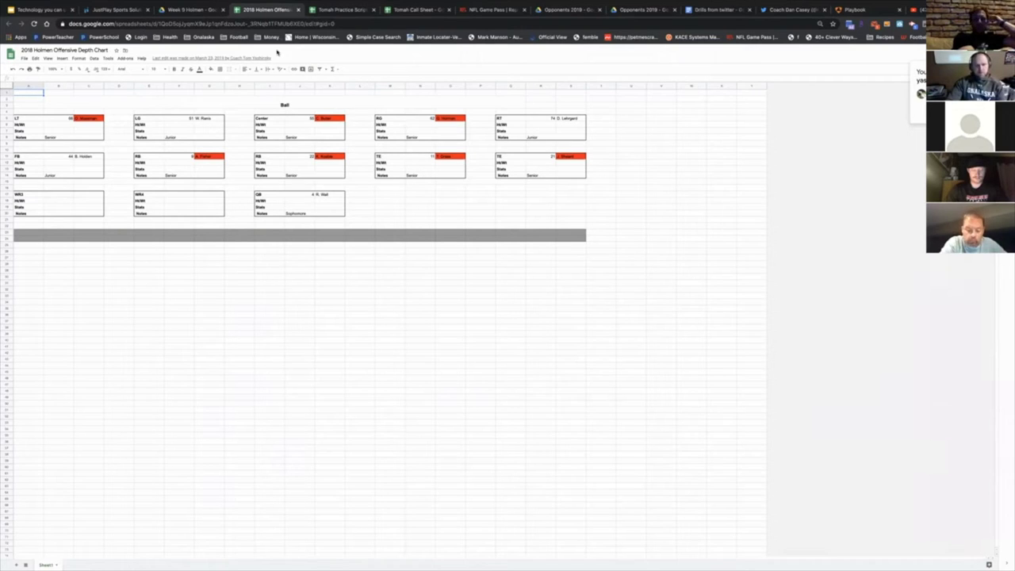
click(298, 11)
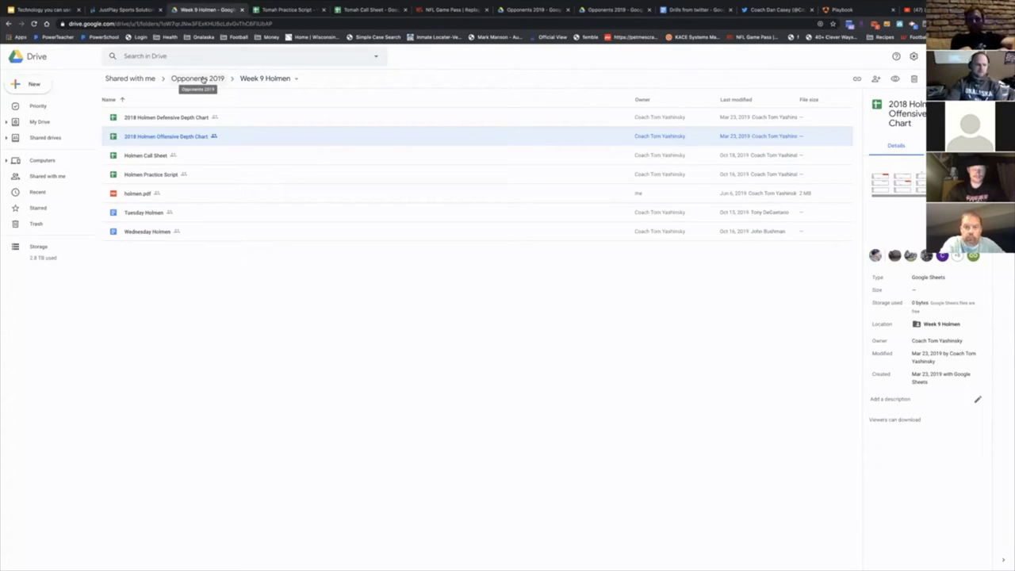
- Open the Holmen Practice Script from the Week 9 Holmen folder
double_click(135, 175)
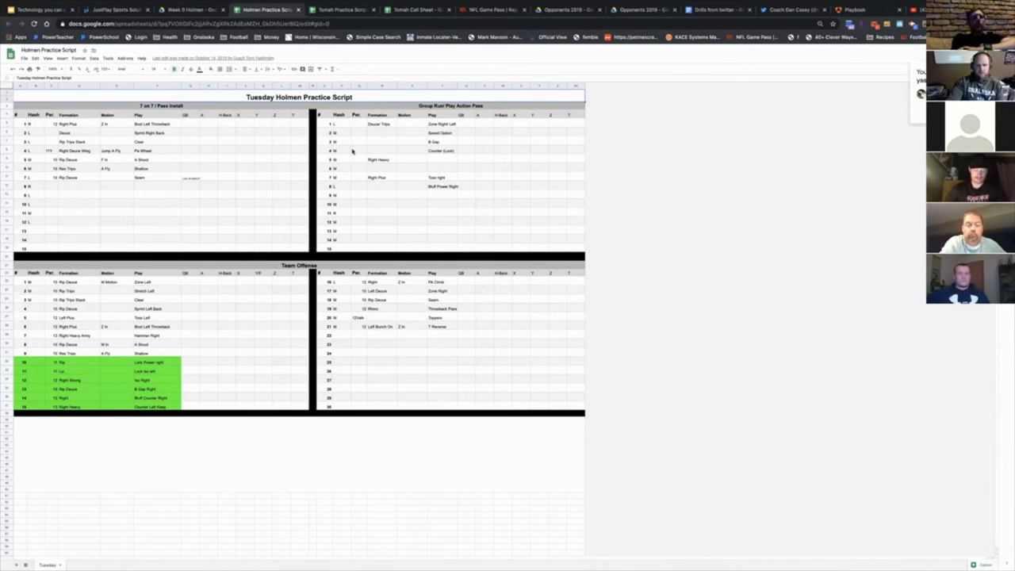
- Close the practice script, return to Opponents 2019, then open the Onalaska bookmarks folder
click(298, 10)
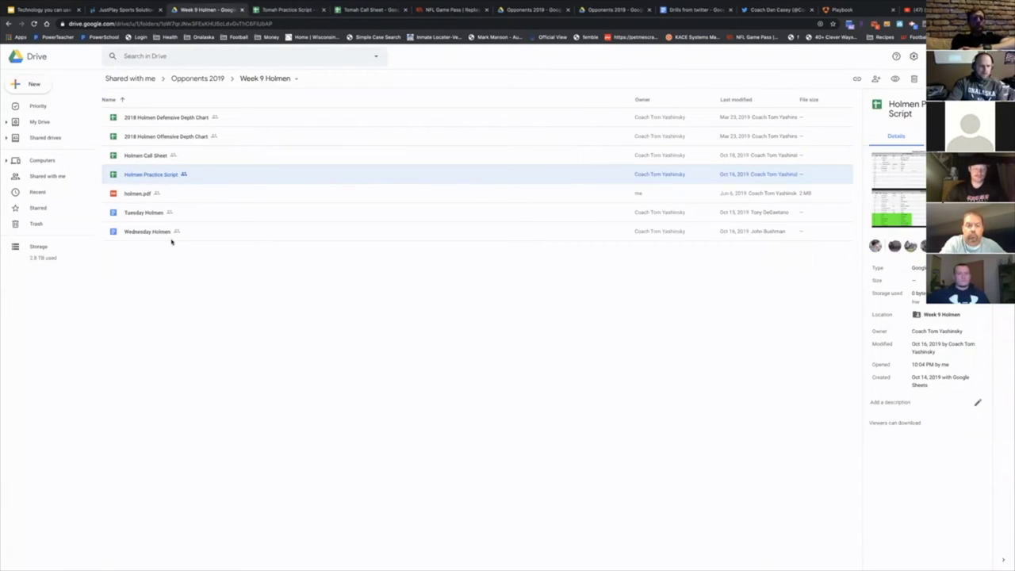
click(204, 82)
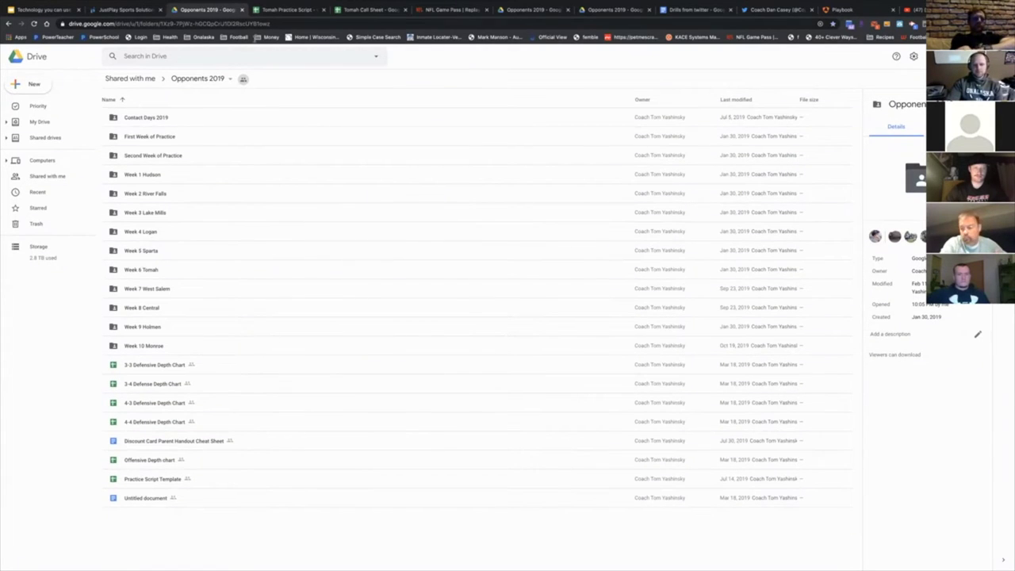
click(127, 9)
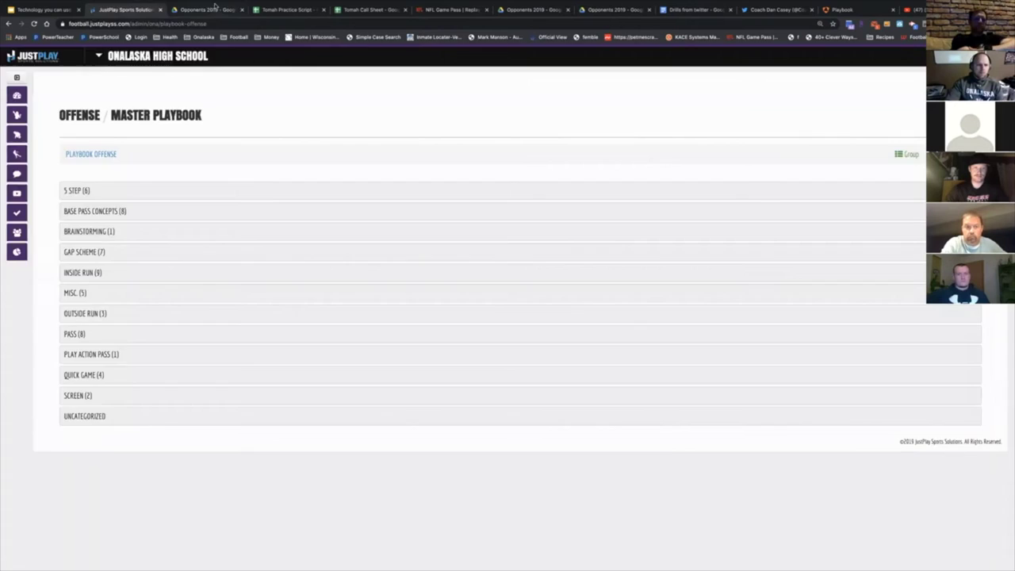
click(214, 8)
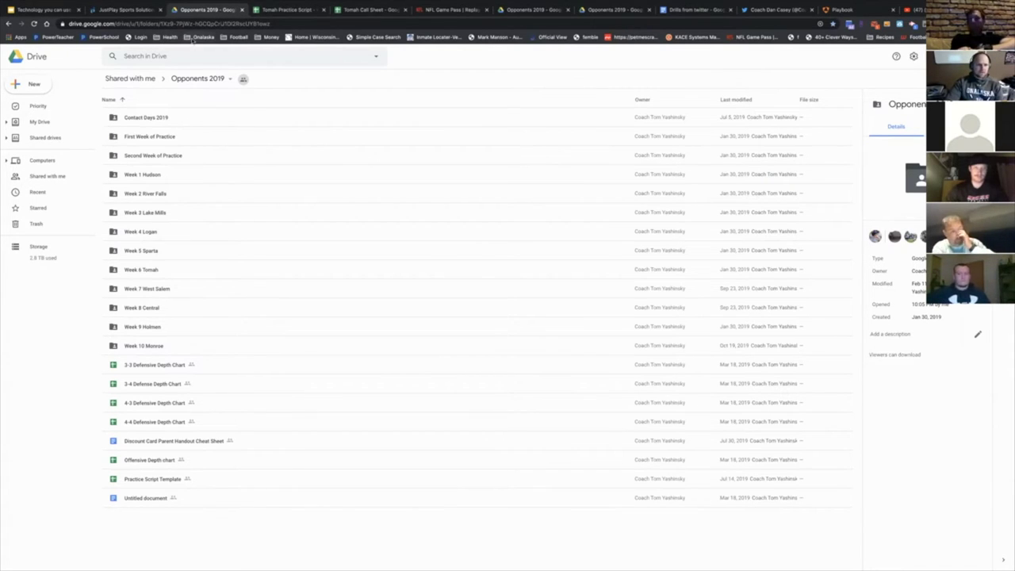
click(197, 38)
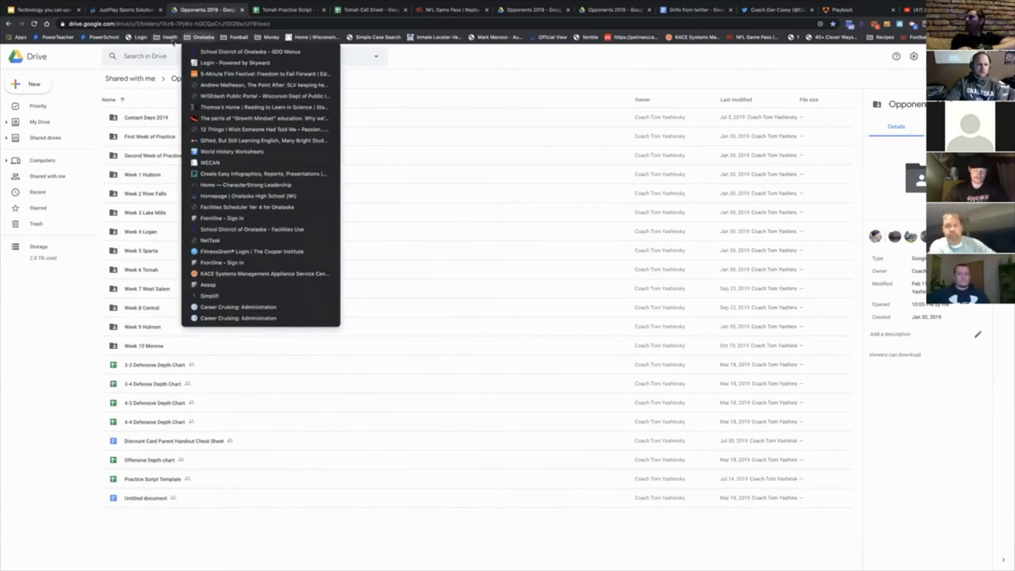
- Open the 2019 Onalaska Football class in Google Classroom and view its Holmen Install video
mouse_move(169, 38)
click(206, 51)
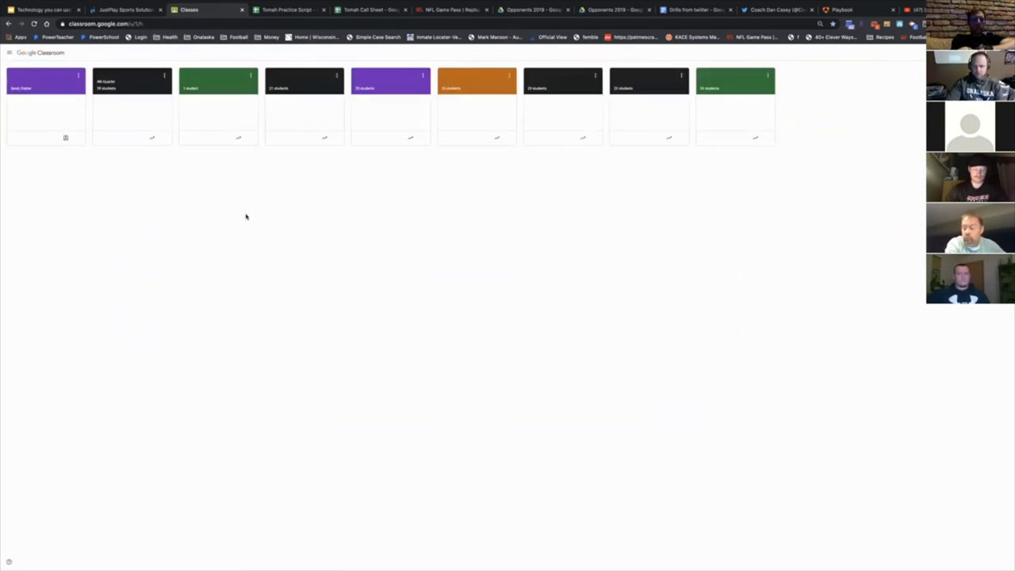
click(722, 79)
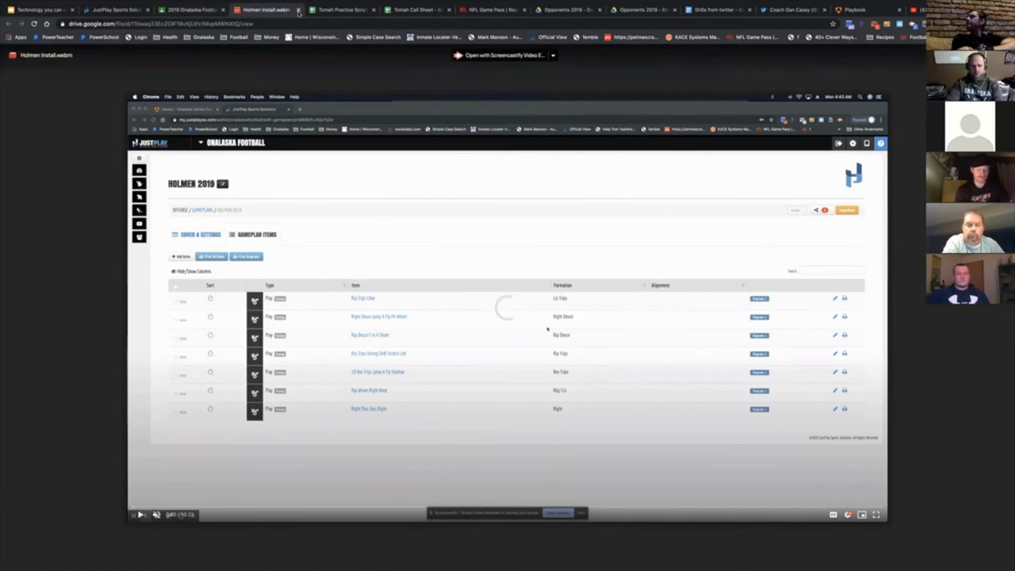
- Close the Holmen Install video and return to the coaching technology slides
click(298, 10)
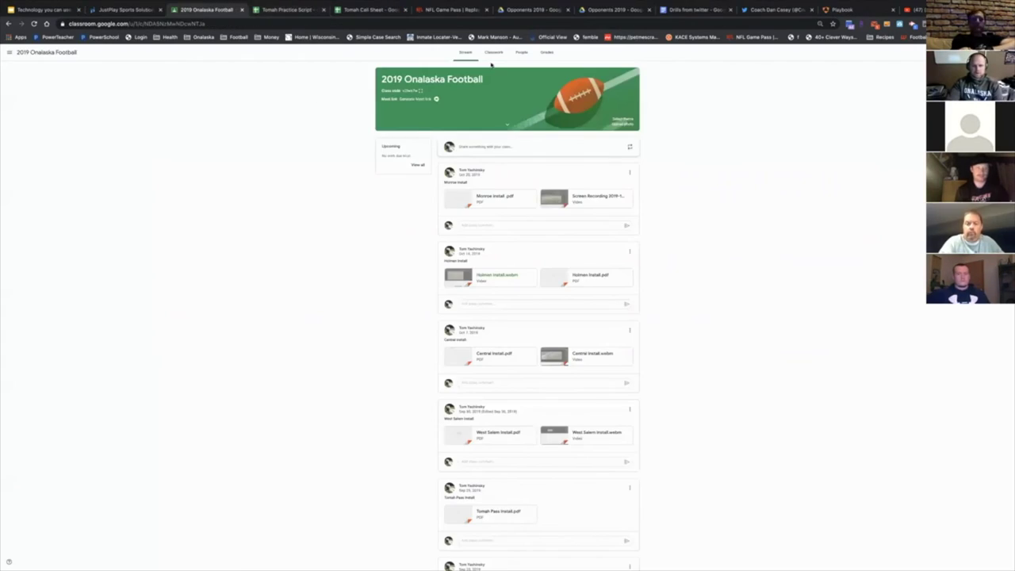
scroll(502, 421, down, 2)
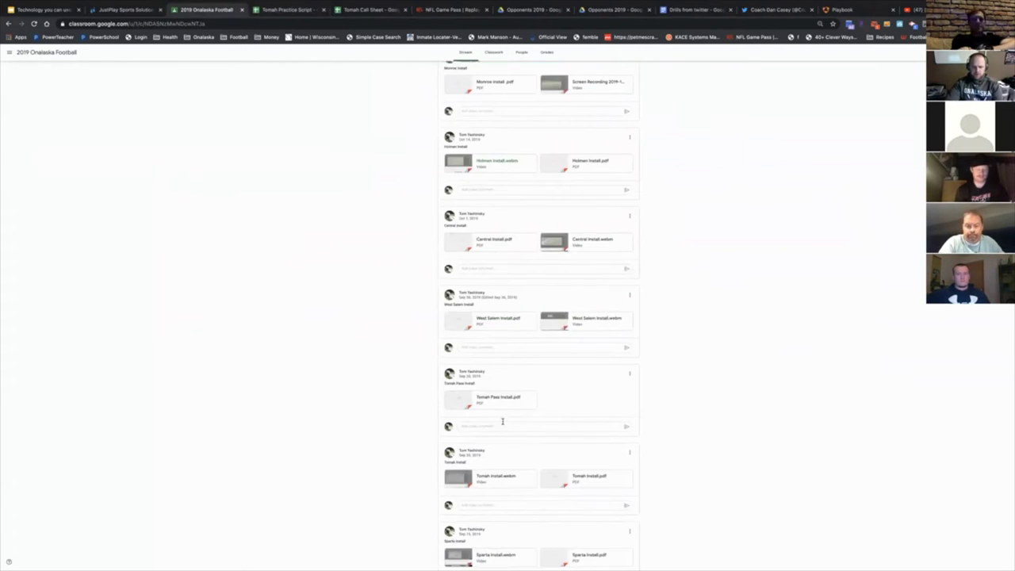
scroll(502, 421, up, 5)
key(ctrl+1)
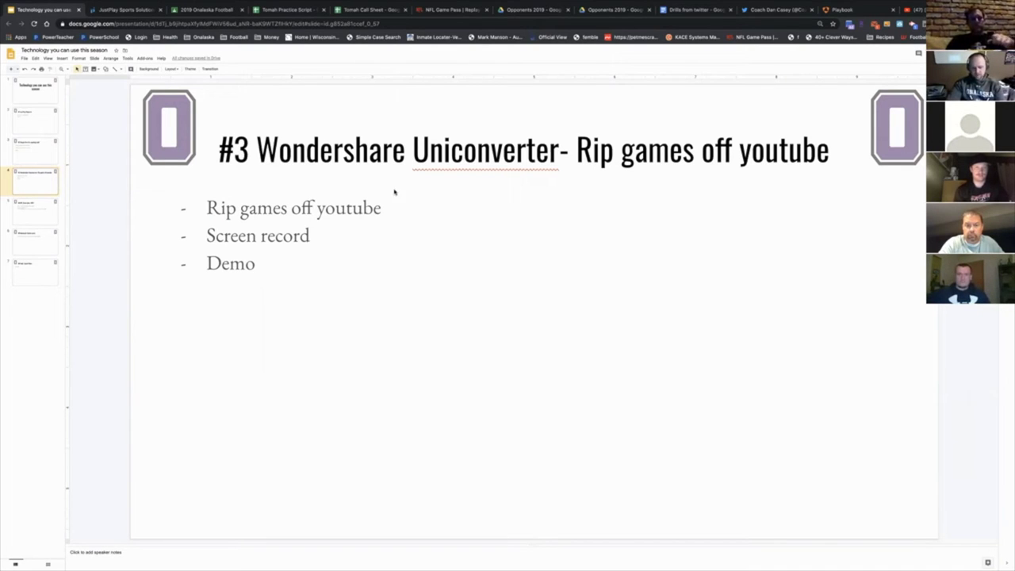
- Take the Chrome window showing the slides out of full screen
mouse_move(306, 565)
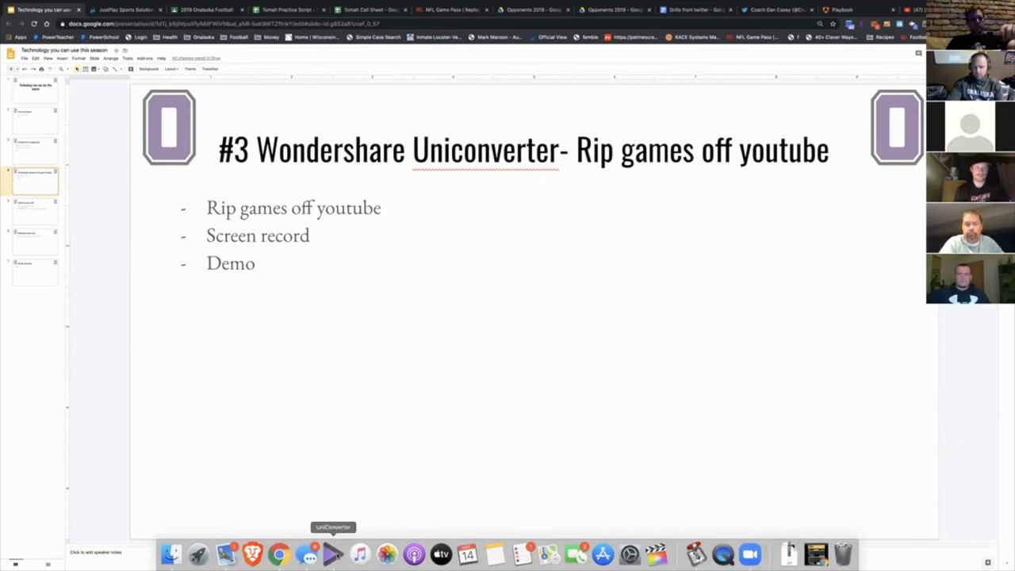
click(333, 554)
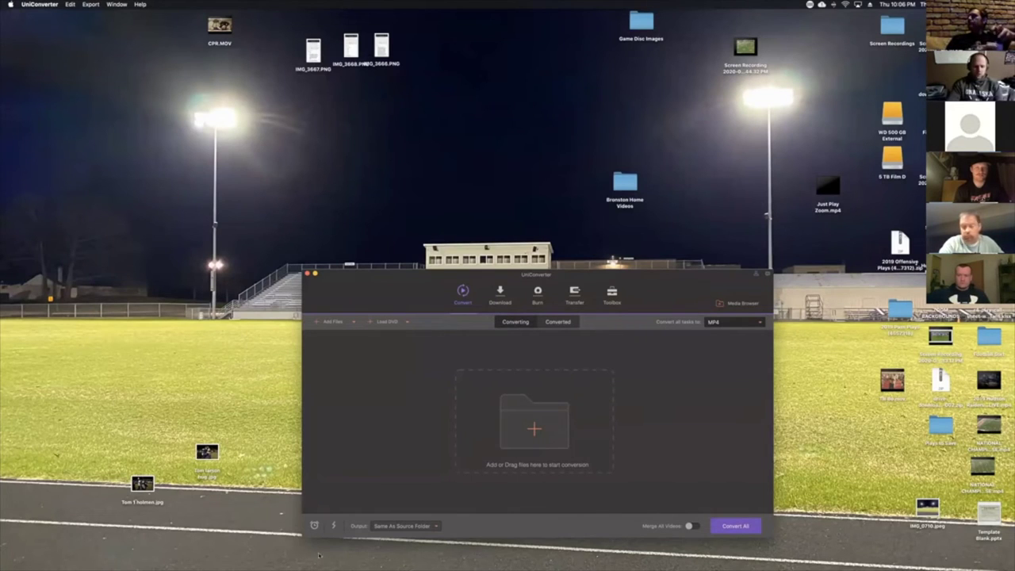
mouse_move(317, 566)
click(280, 553)
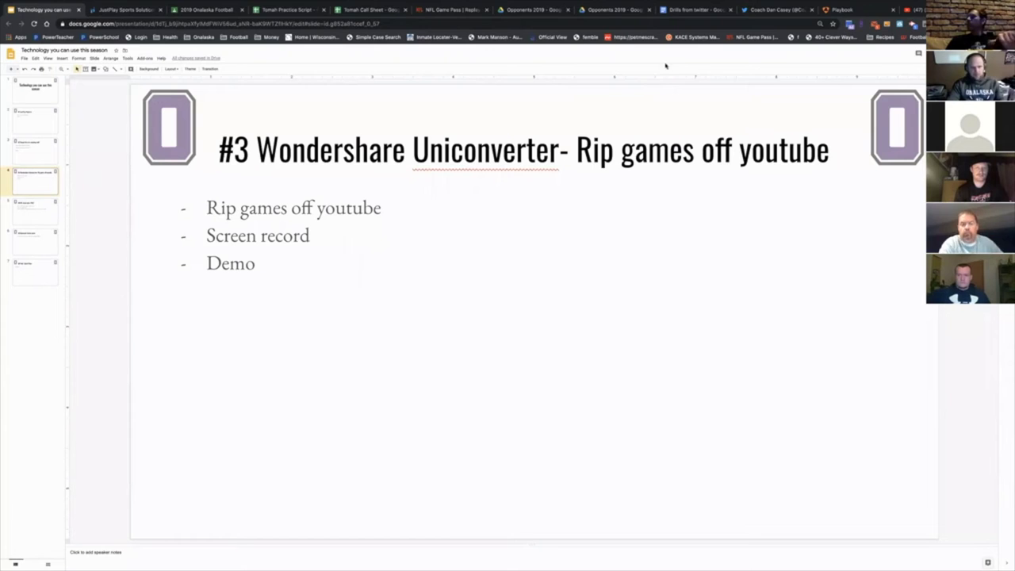
mouse_move(37, 5)
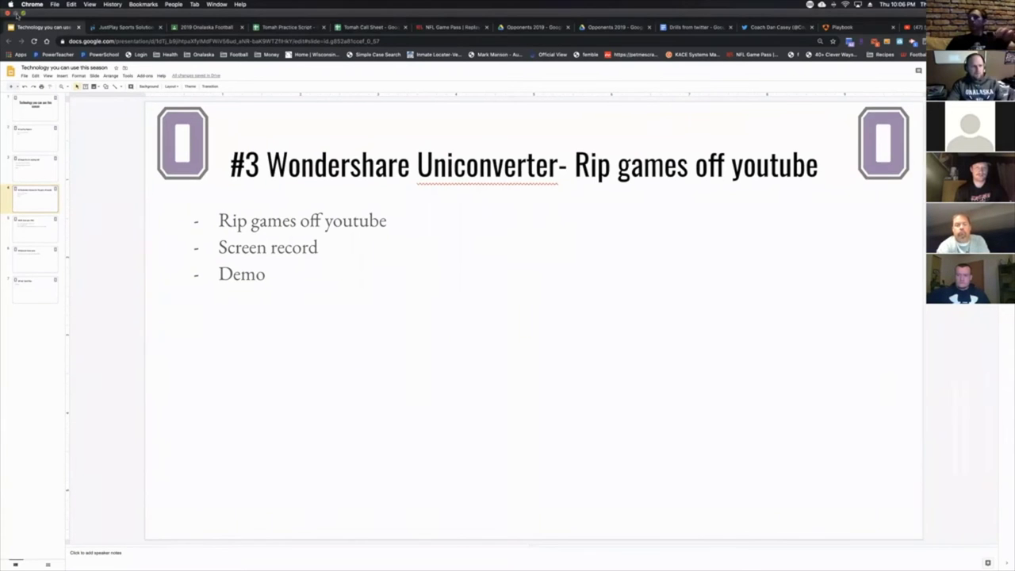
click(23, 14)
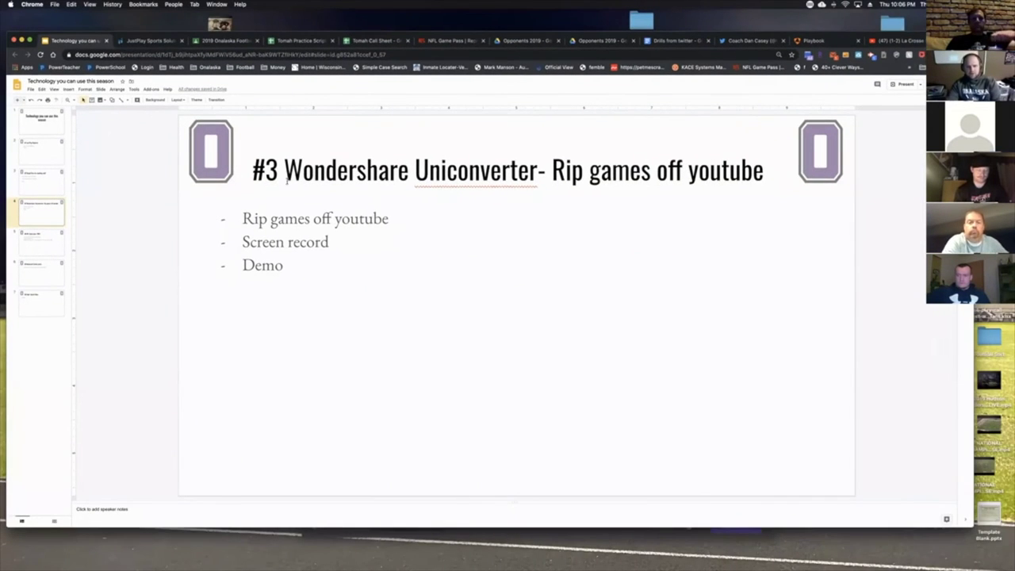
- Bring UniConverter's converter window up over the slides, nudging it slightly lower
mouse_move(405, 567)
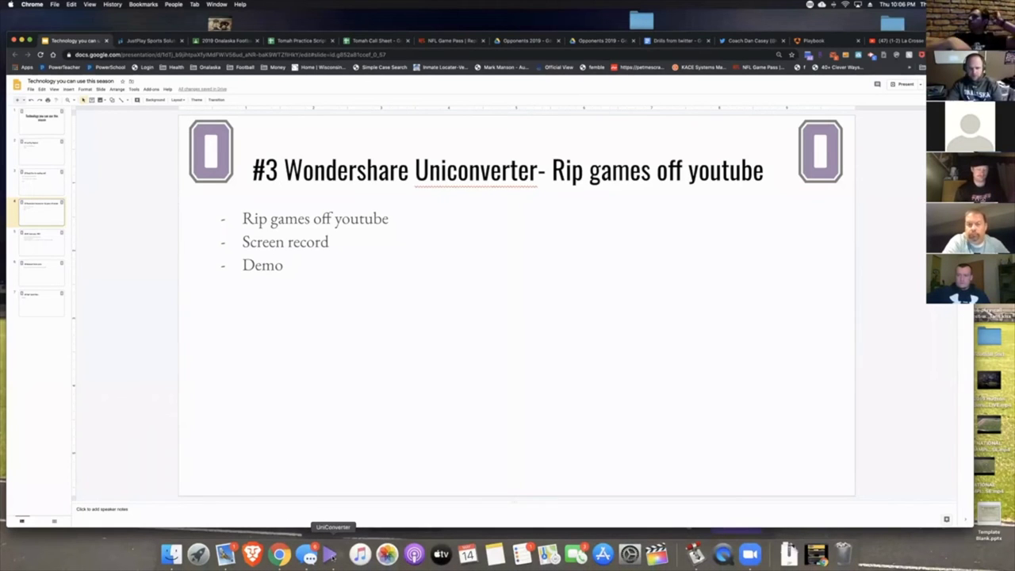
click(334, 556)
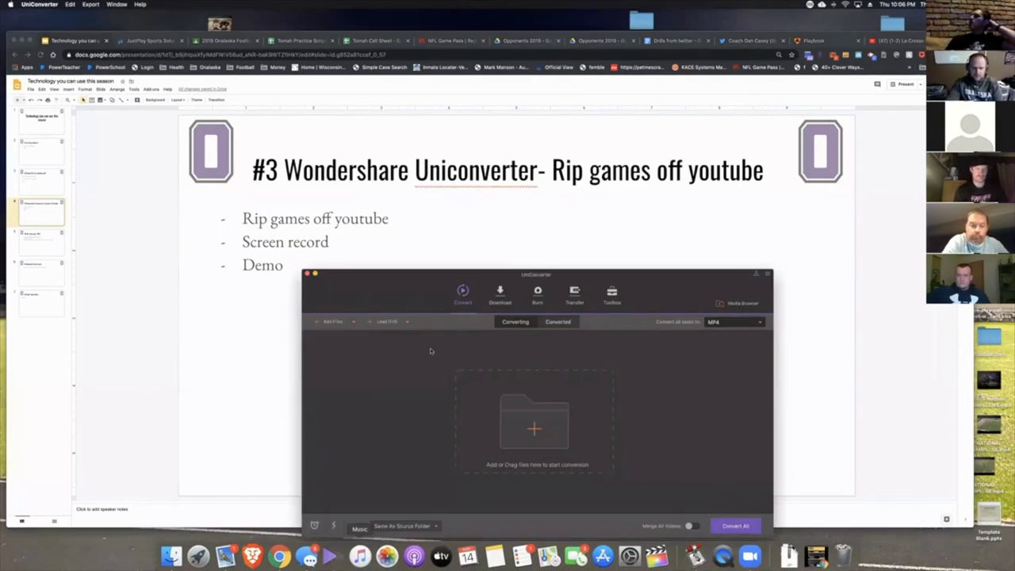
drag(399, 275, 399, 279)
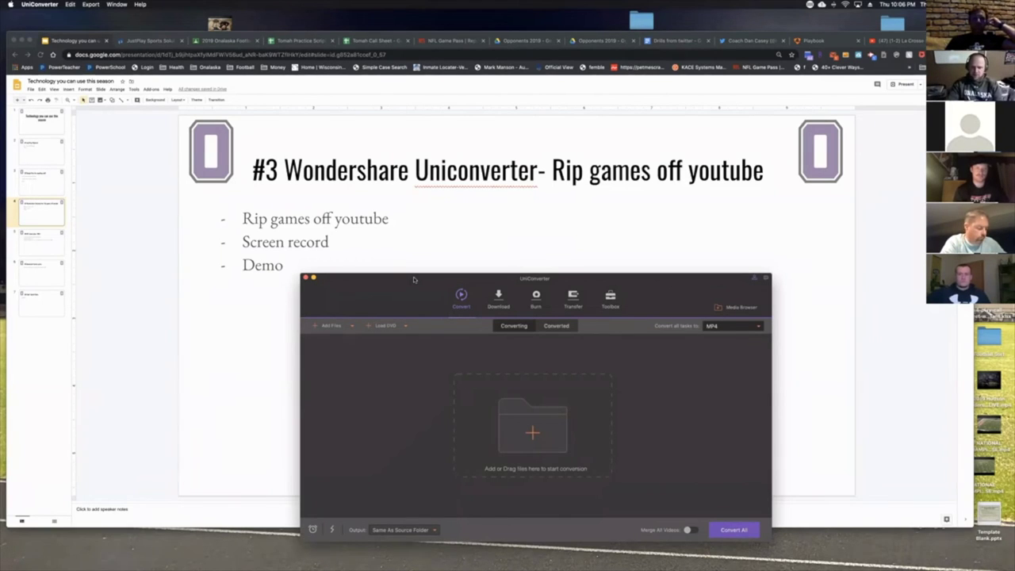
- Copy the address of the La Crosse Logan vs. Onalaska YouTube game video
click(681, 250)
key(super+9)
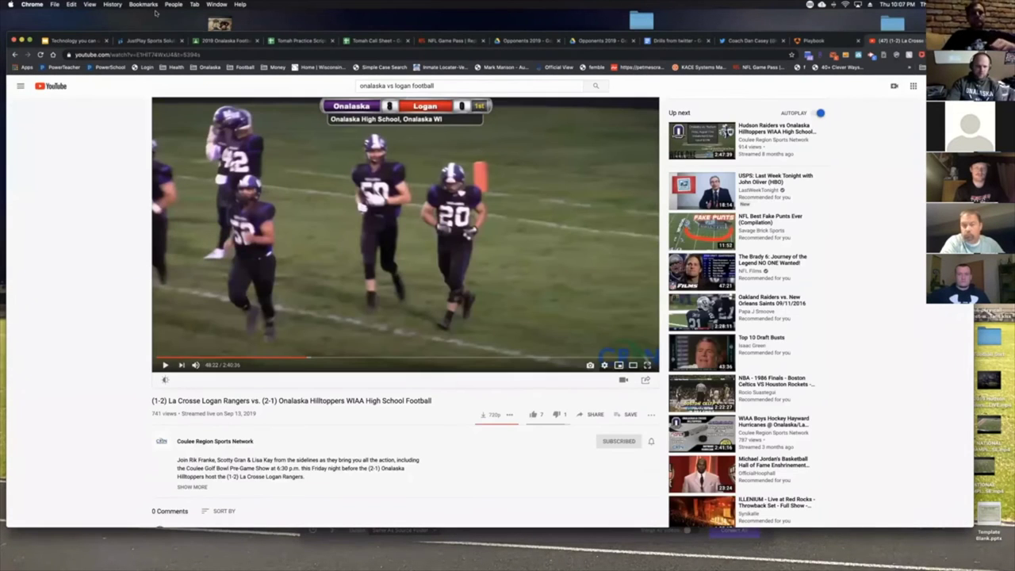
right_click(161, 54)
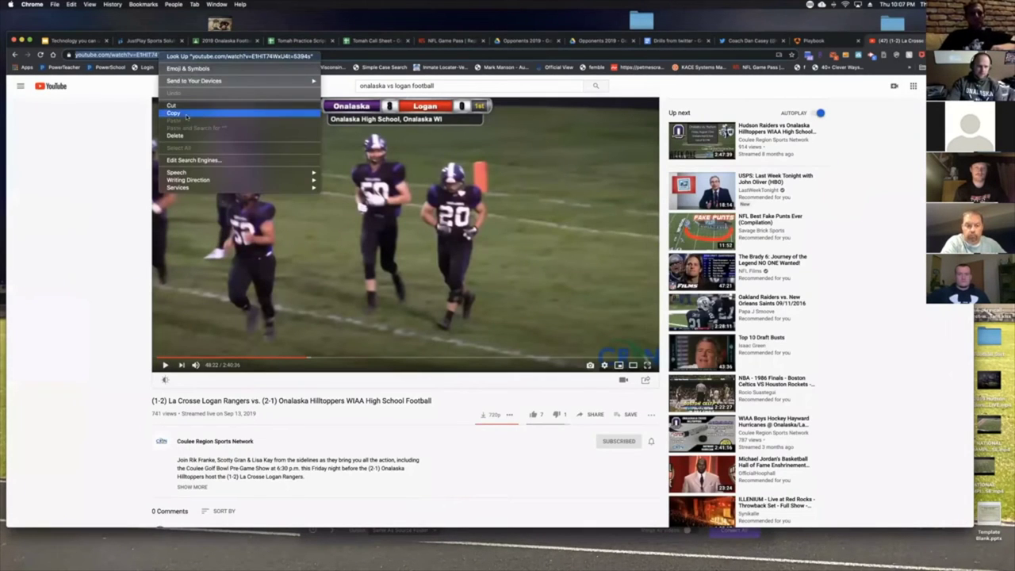
click(186, 117)
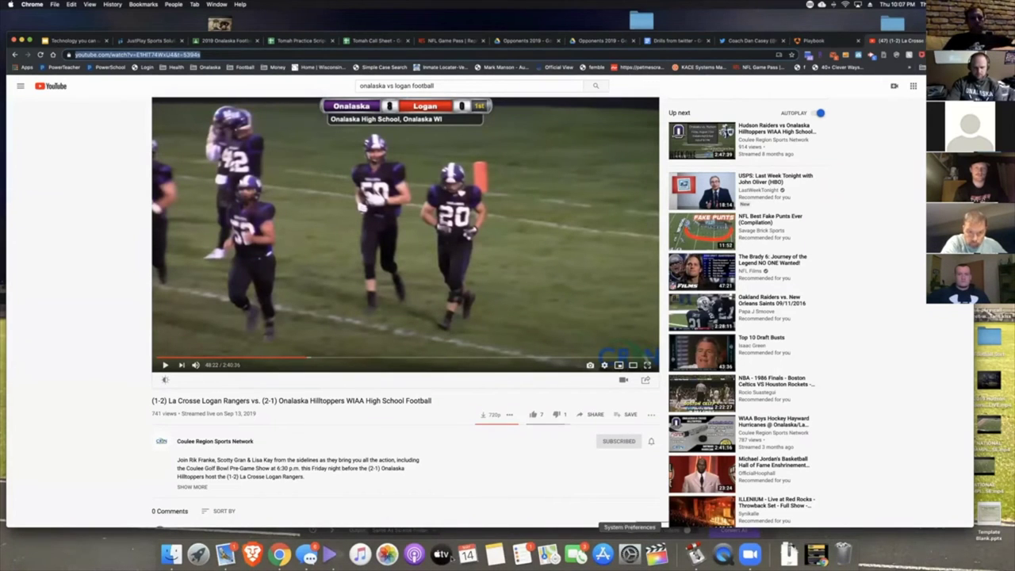
- Try pasting the link in UniConverter's downloader, then relaunch it to finish the update
click(329, 554)
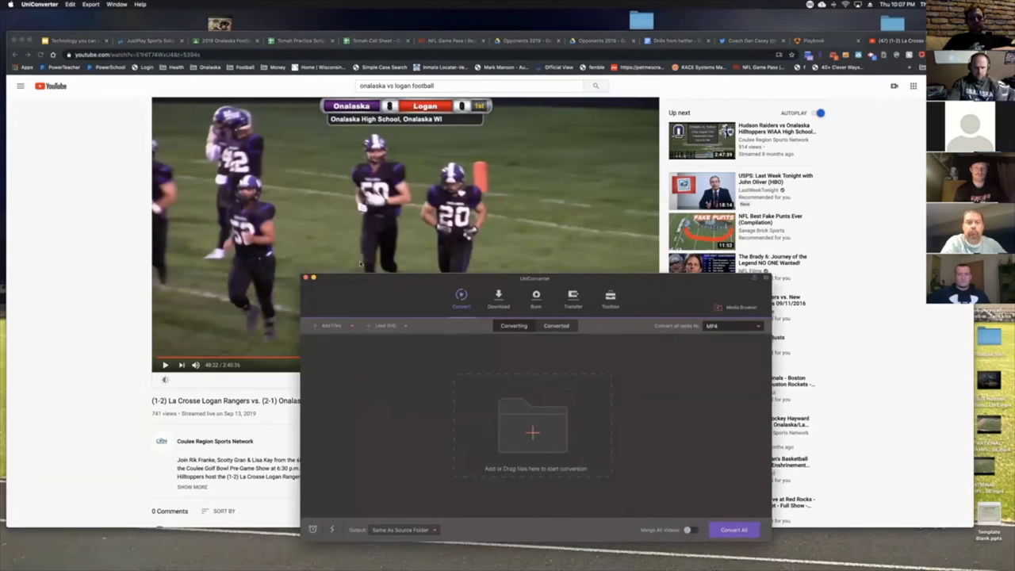
click(472, 270)
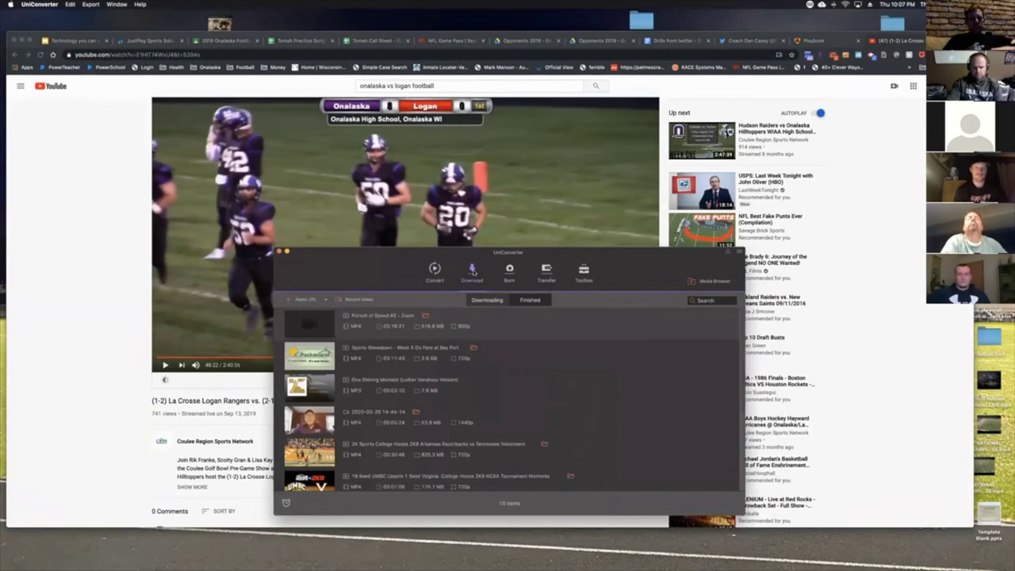
click(306, 299)
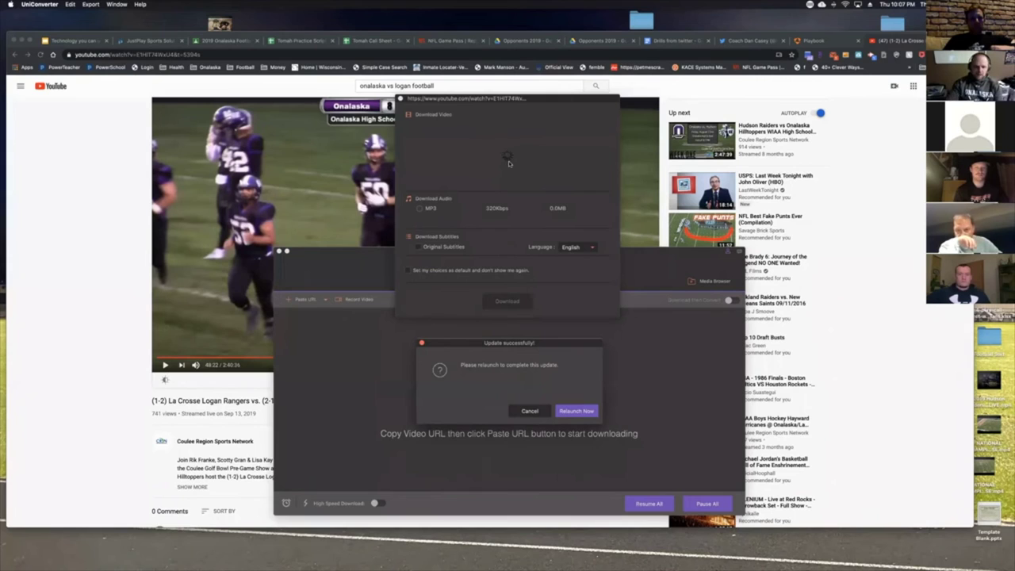
click(576, 411)
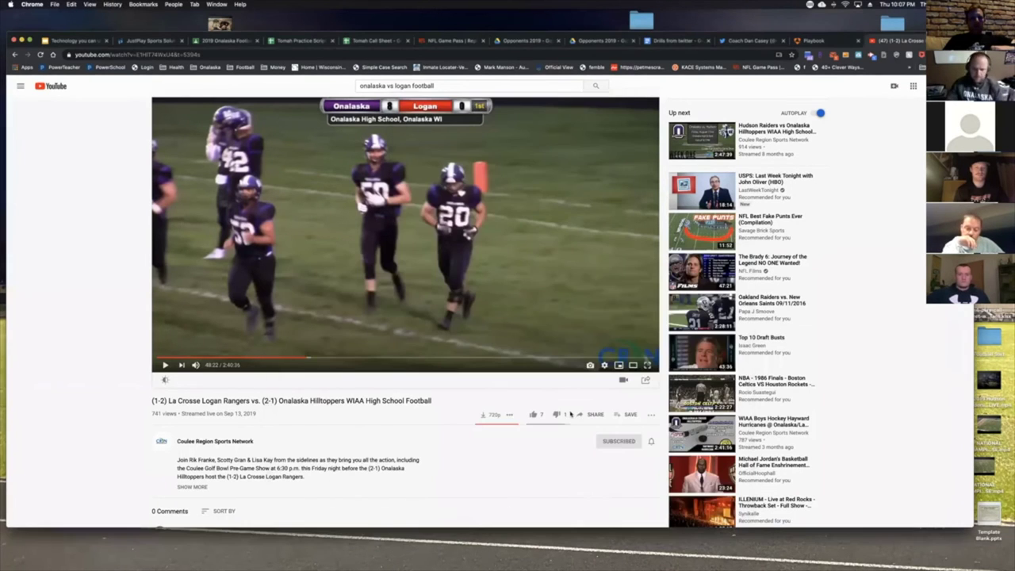
- Paste the YouTube game link in the Download section and download it as 240P MP4
mouse_move(329, 555)
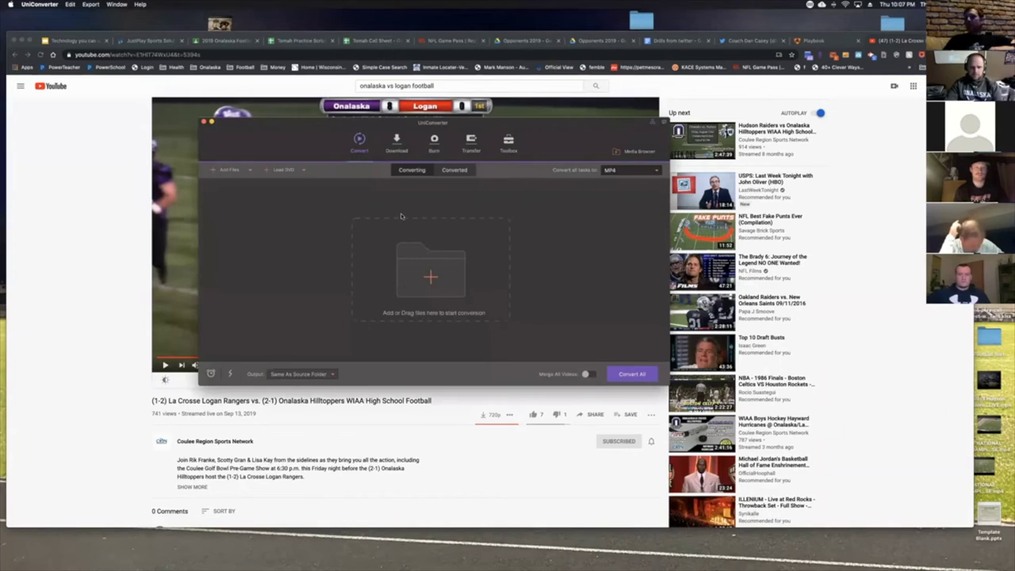
click(396, 145)
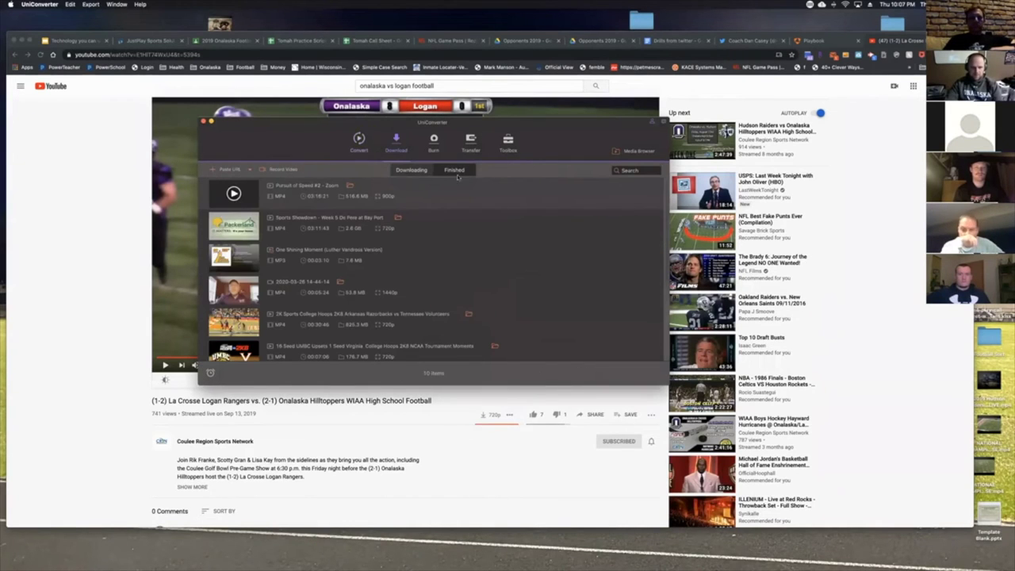
click(231, 168)
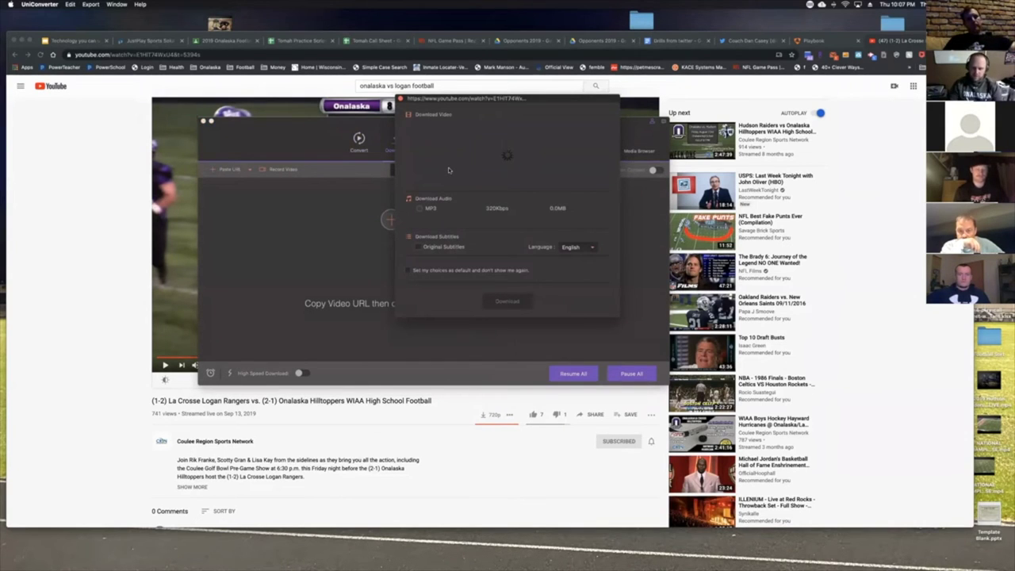
click(440, 159)
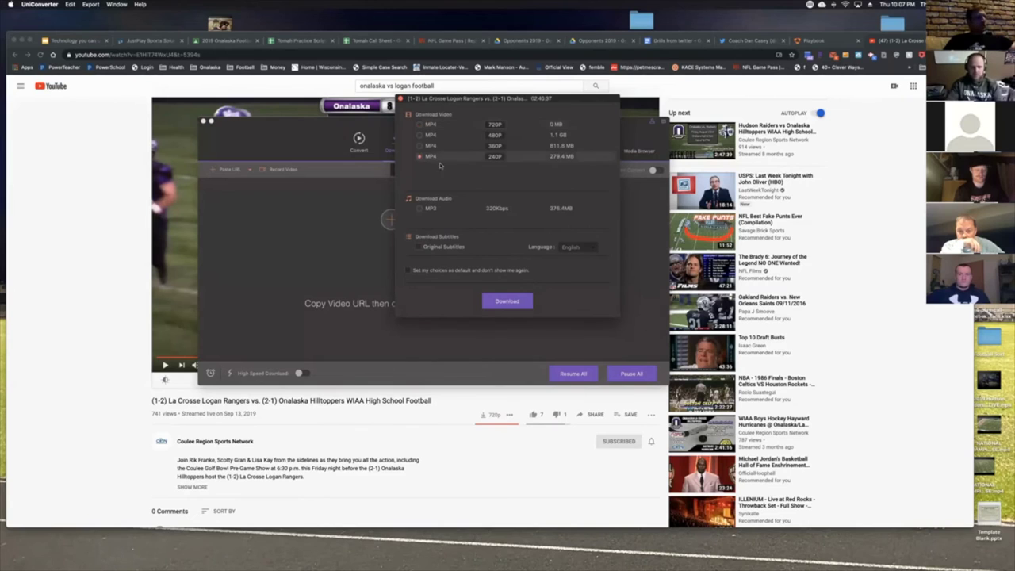
click(511, 307)
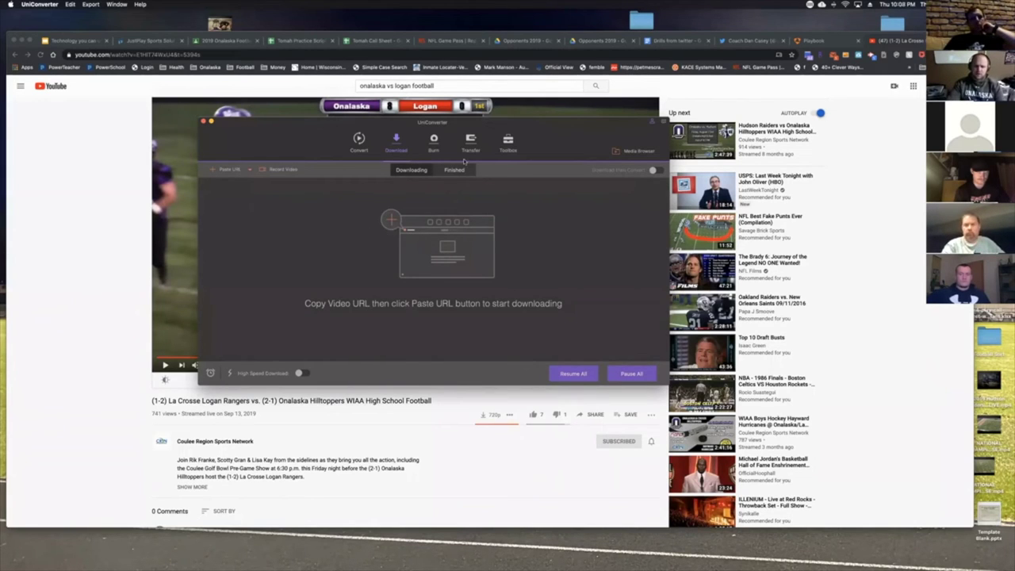
- Open the Toolbox Screen Recorder and decline the Virtual Sound Card install
click(509, 140)
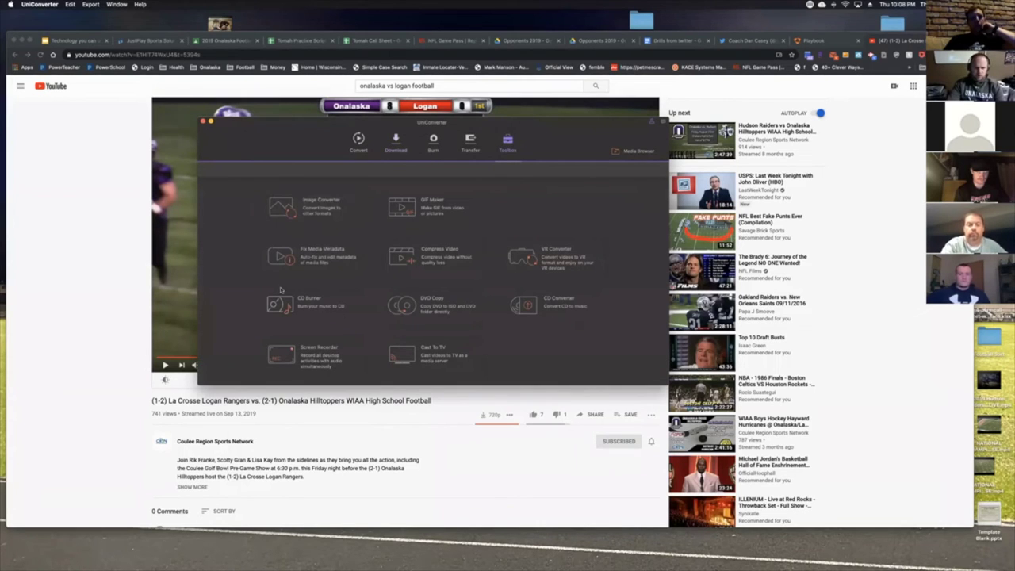
click(324, 356)
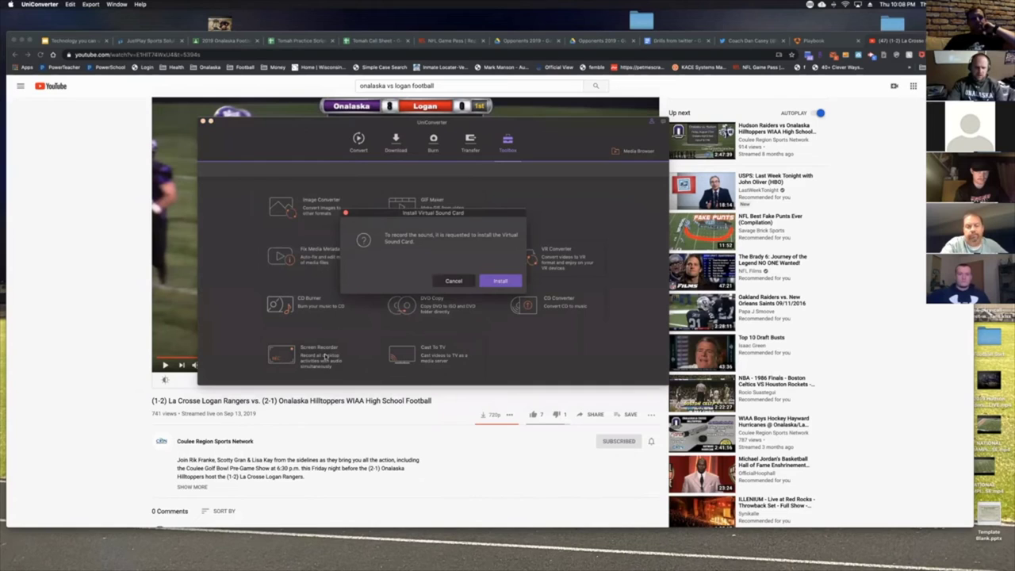
click(454, 282)
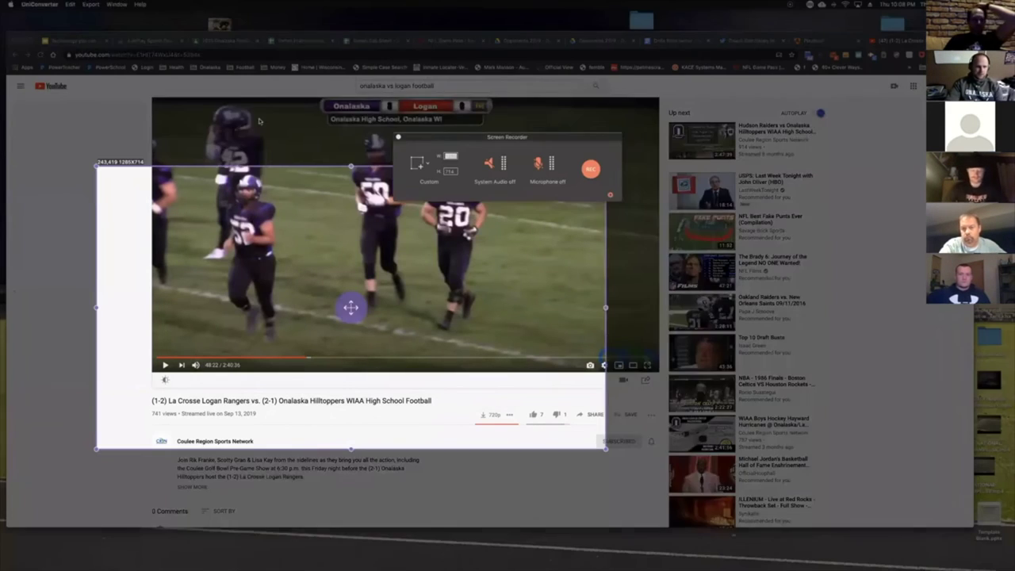
- Close the screen recorder and show the NFL Game pass slide (slide 5)
click(71, 41)
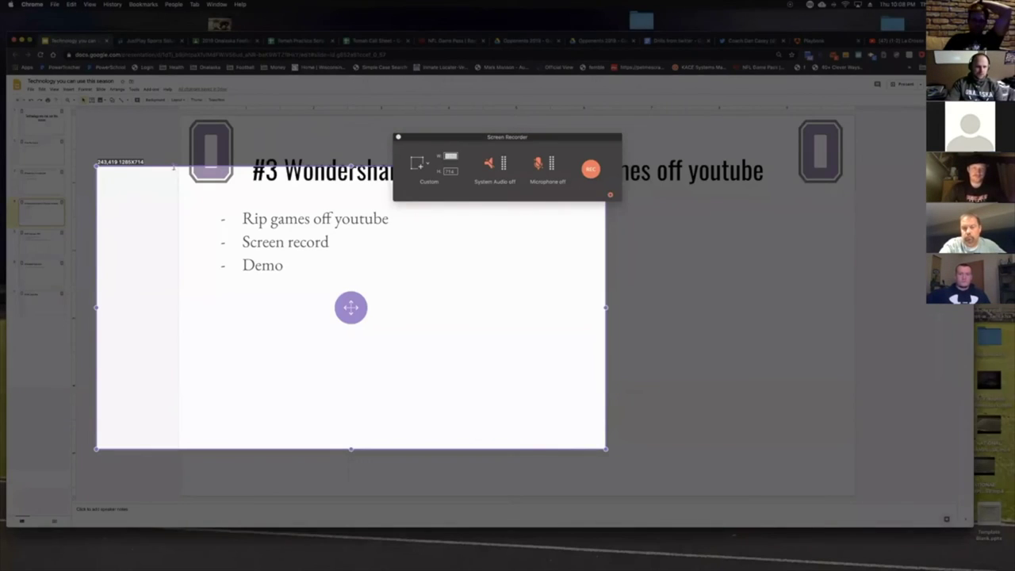
click(398, 138)
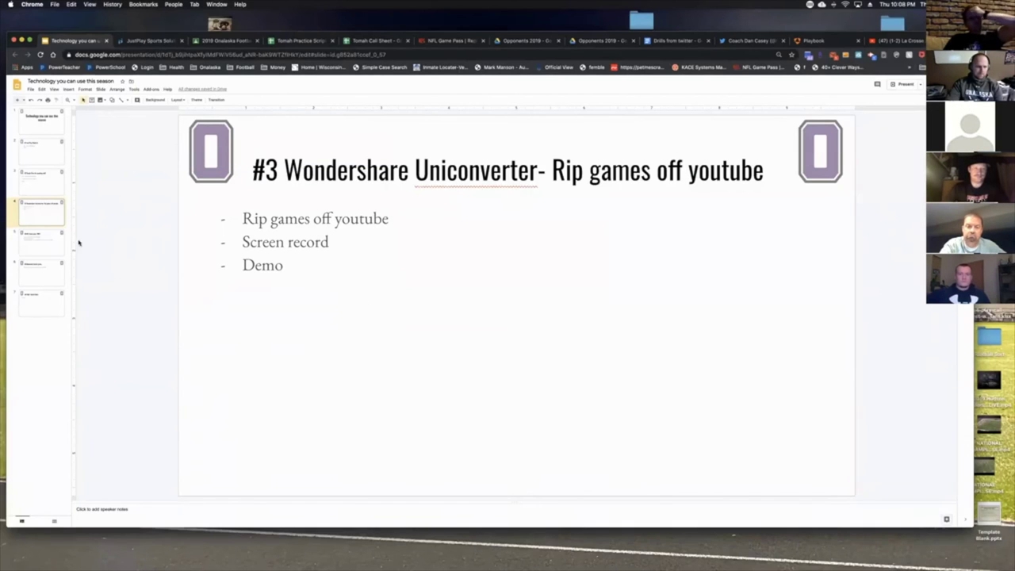
click(32, 247)
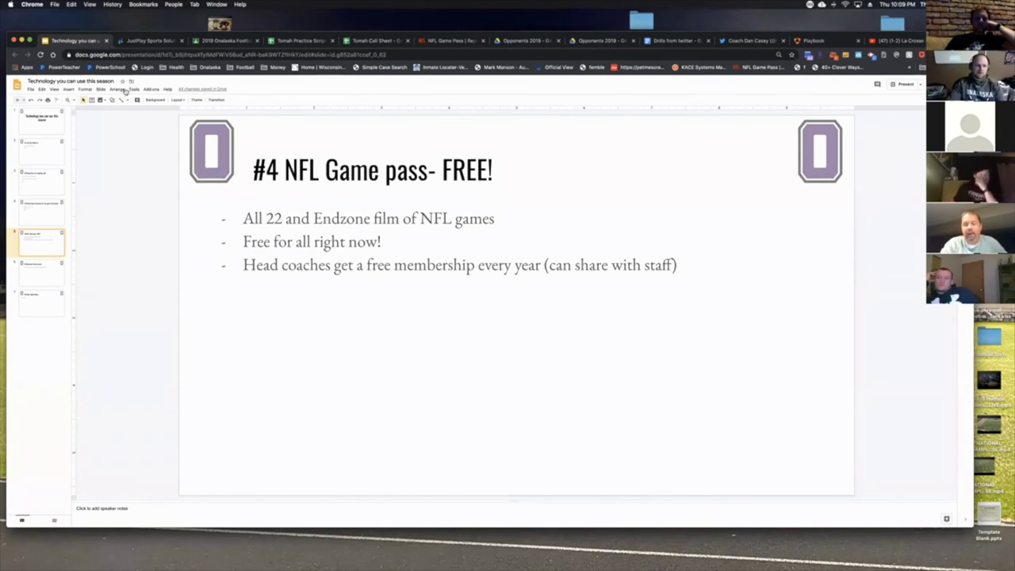
- Play the 49ers @ Chiefs Super Bowl coaches film and jump to the 4th & 5 at KC play
click(421, 42)
mouse_move(365, 173)
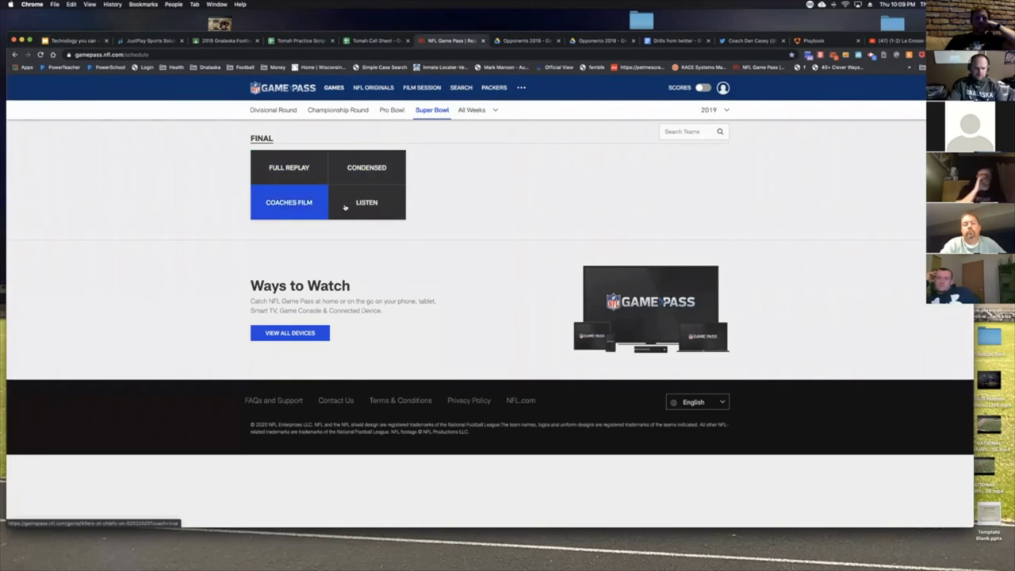
click(278, 203)
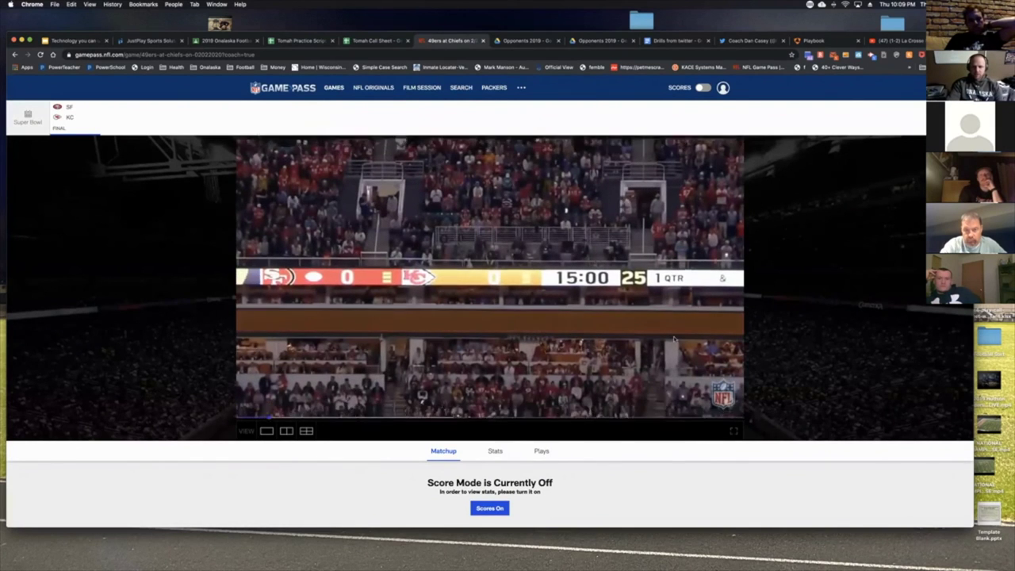
mouse_move(673, 340)
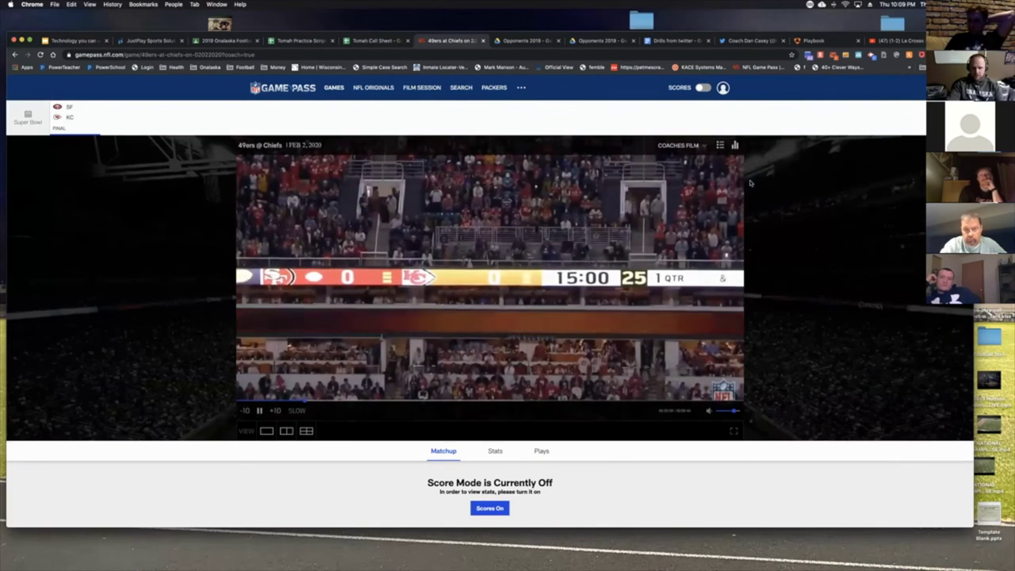
click(723, 147)
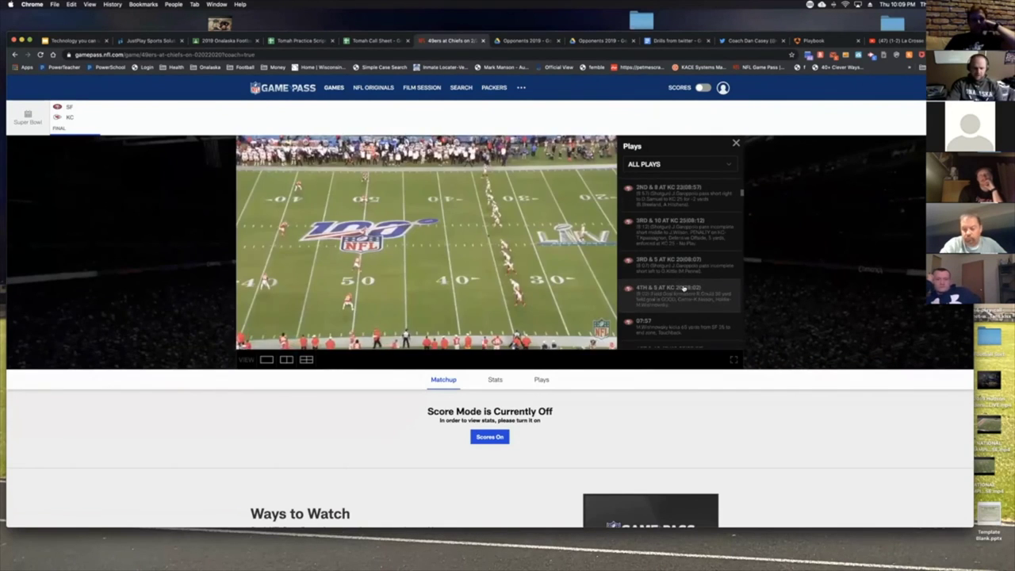
click(684, 289)
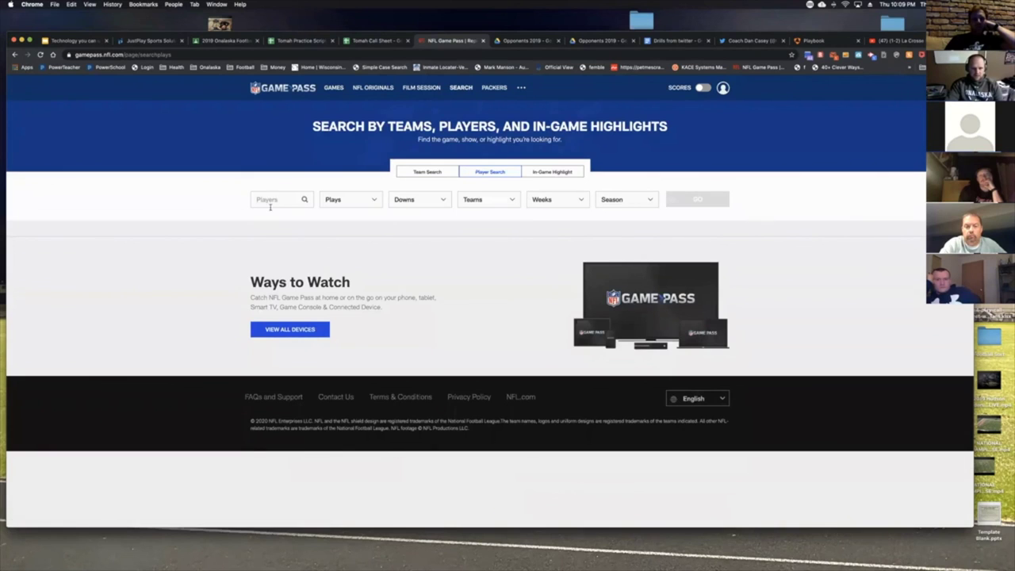
- Search plays for Tyreek Hill, limited to Running Plays
text(hill)
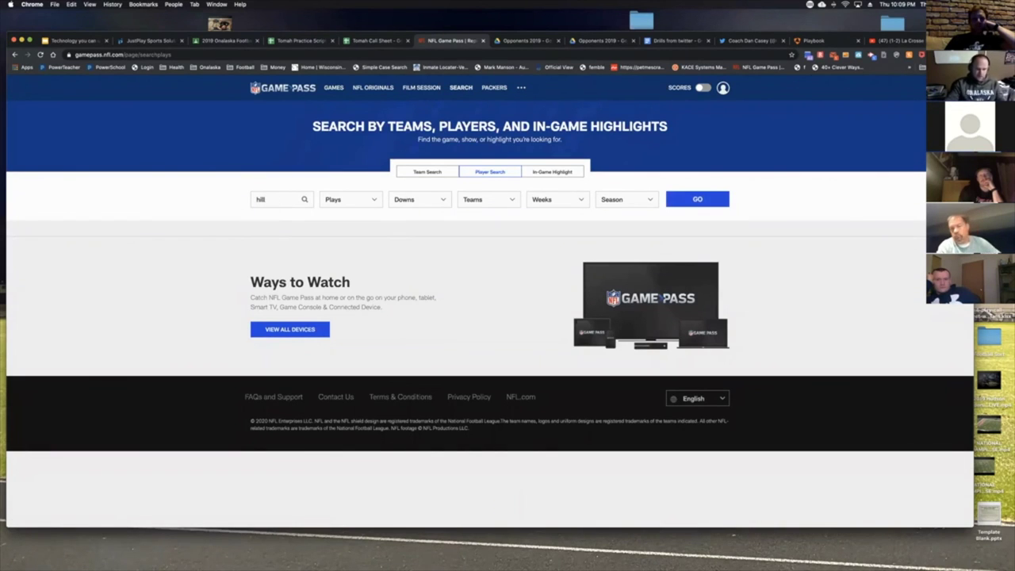
click(271, 232)
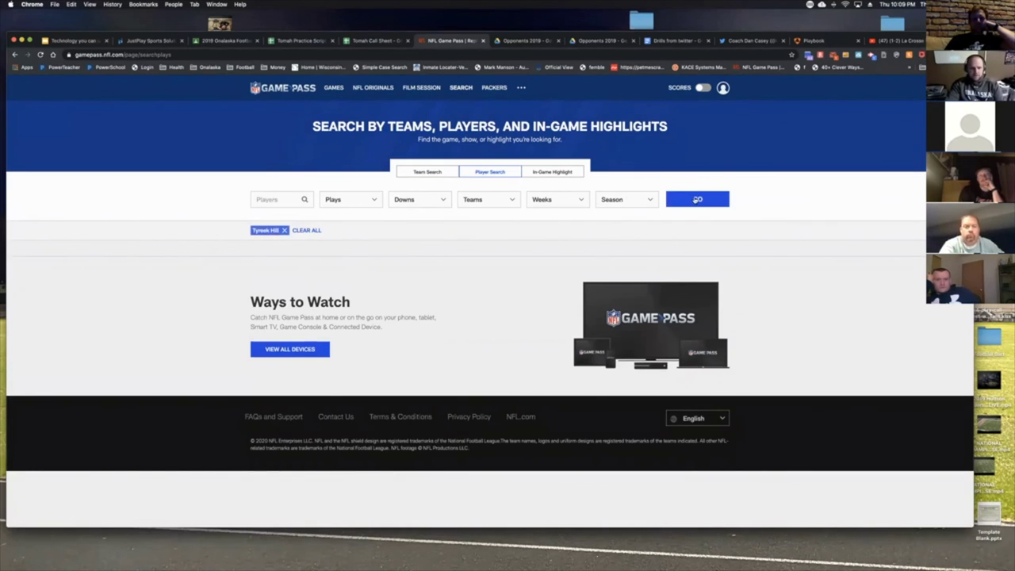
click(698, 200)
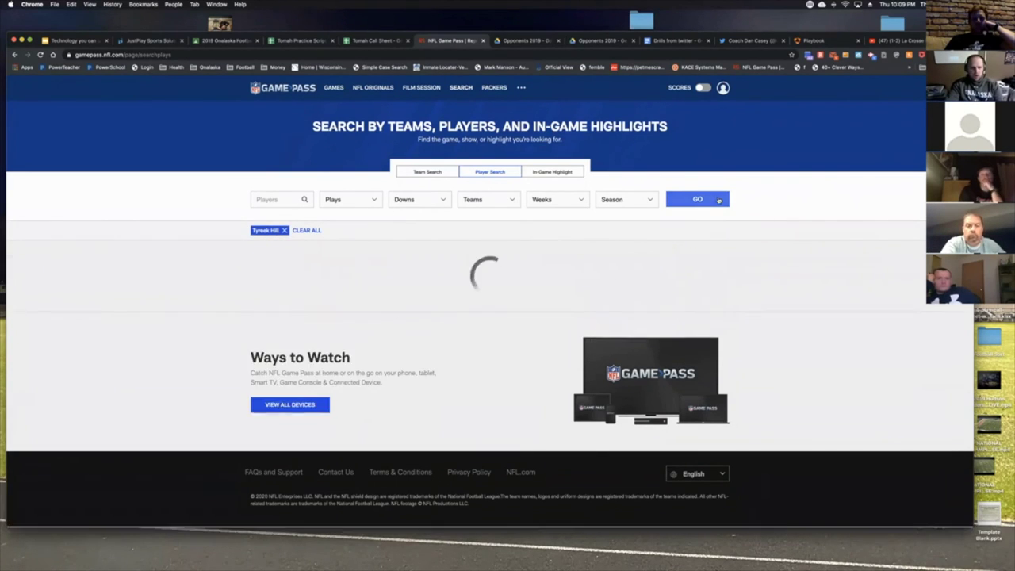
scroll(393, 341, down, 2)
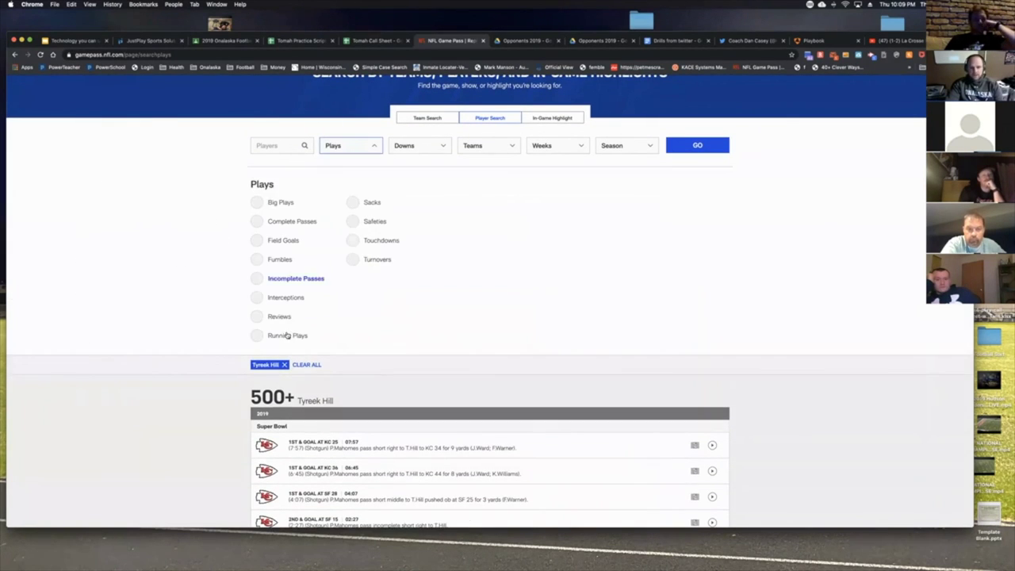
click(284, 334)
click(688, 145)
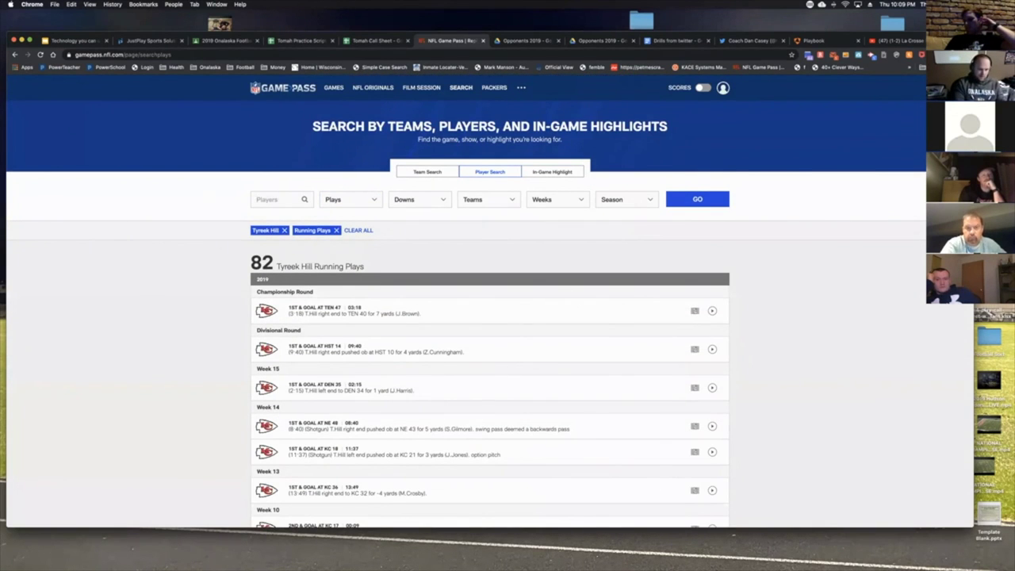
- Swap the player filter to Deebo Samuel and play his first Super Bowl run, skipping to the snap
text(samu)
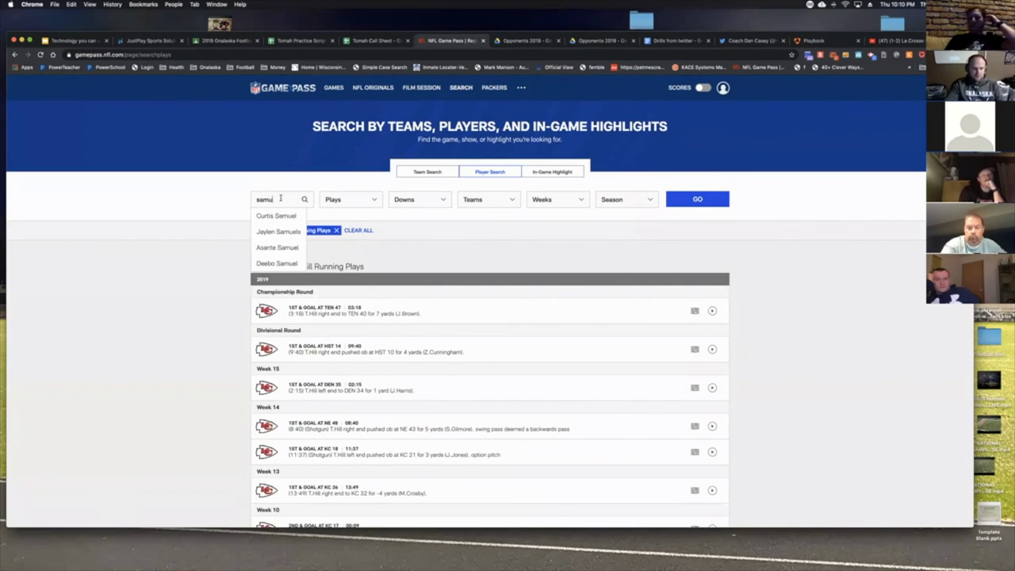
click(286, 262)
click(284, 230)
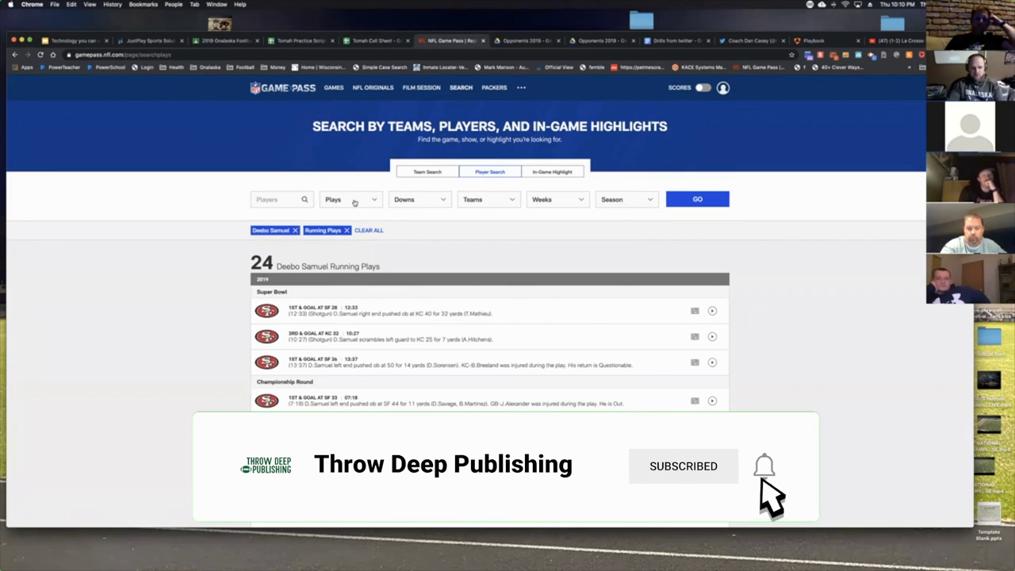
scroll(643, 252, down, 1)
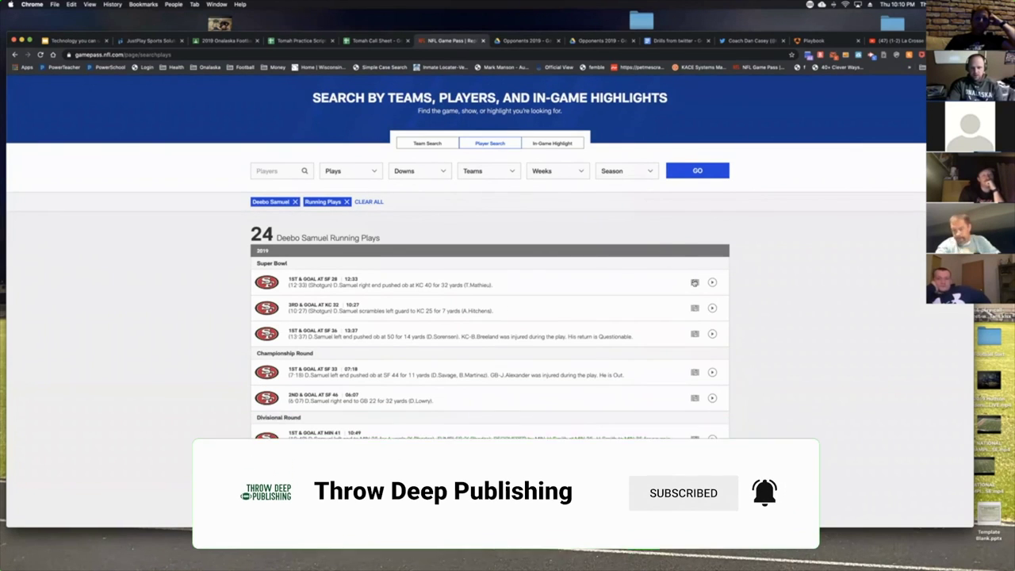
click(611, 282)
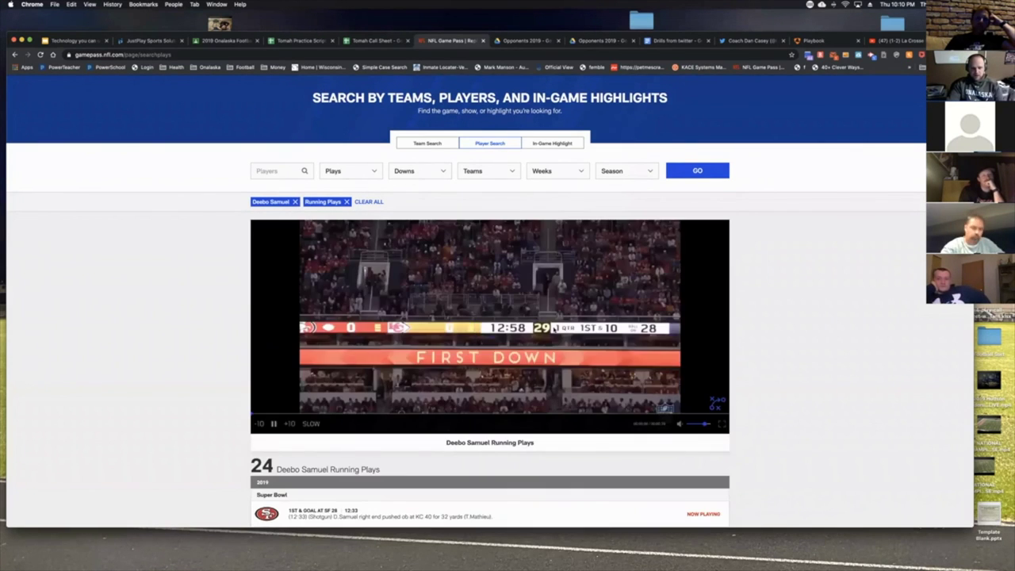
scroll(559, 262, down, 1)
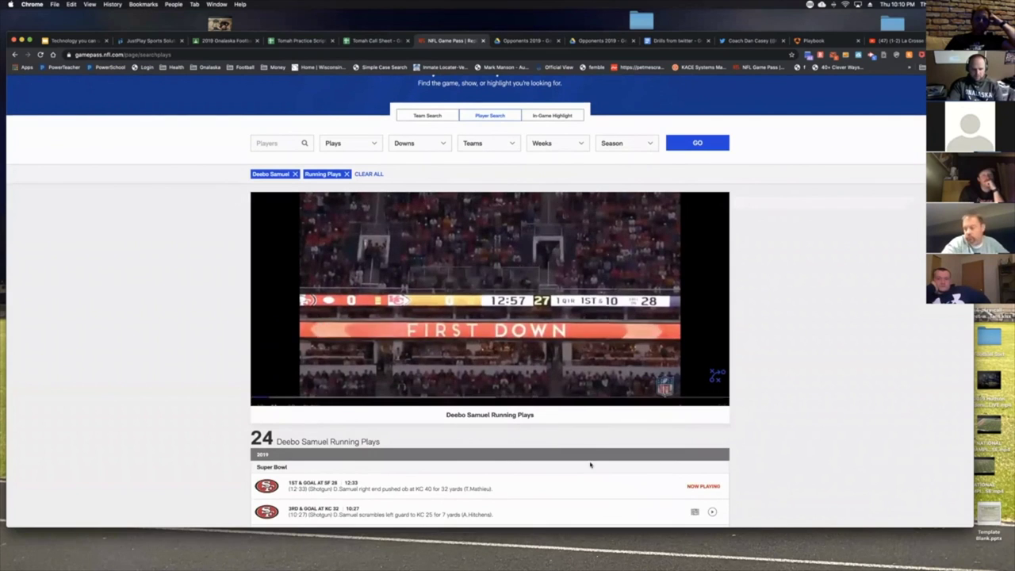
drag(321, 386, 416, 389)
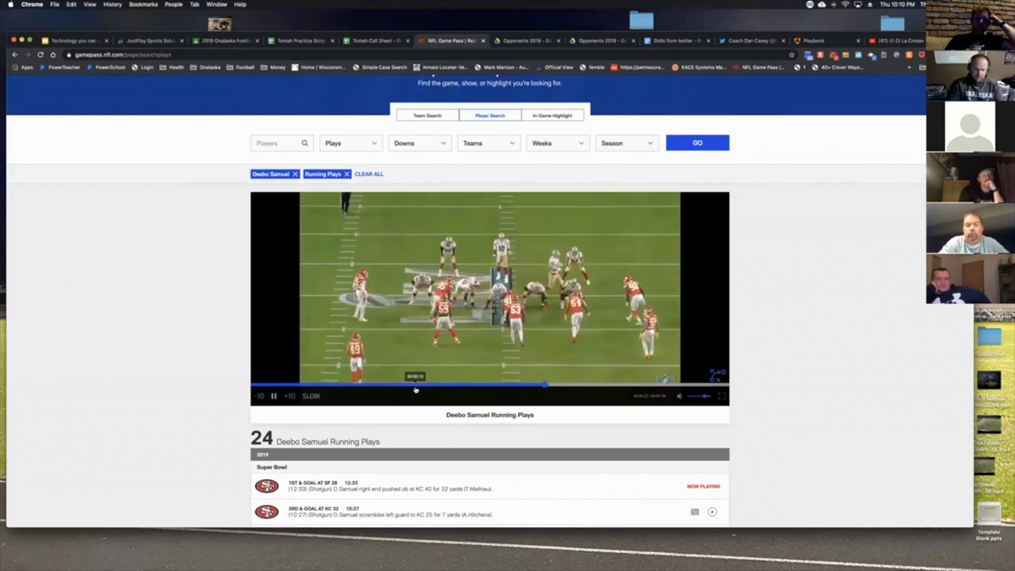